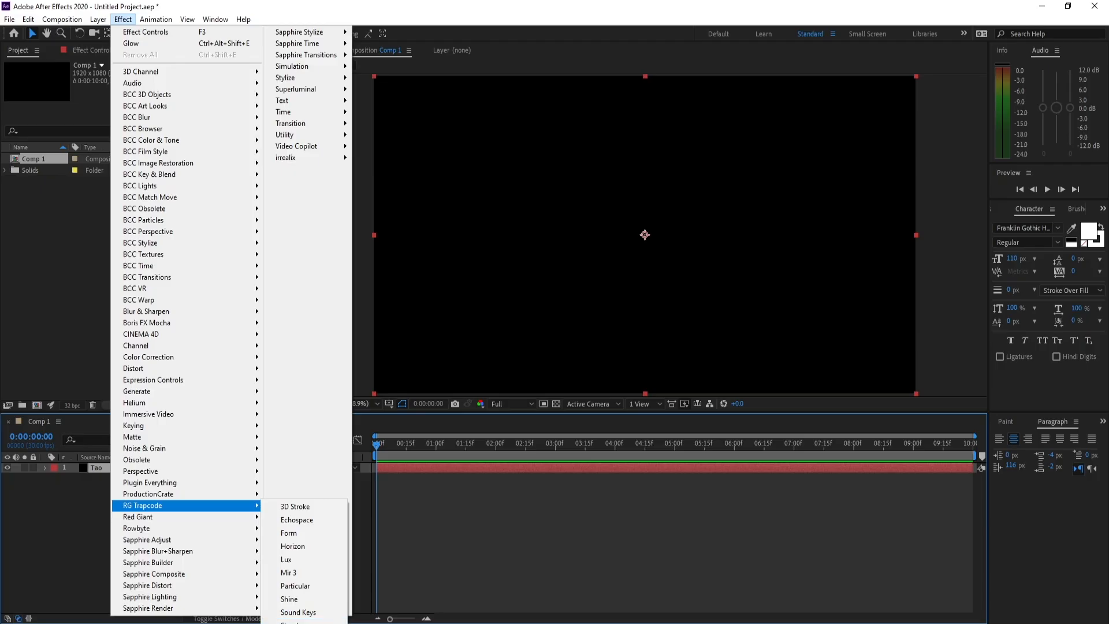
# - Apply the Trapcode Tao effect to the Tao layer and set its Path Generator size to 0
pyautogui.click(292, 621)
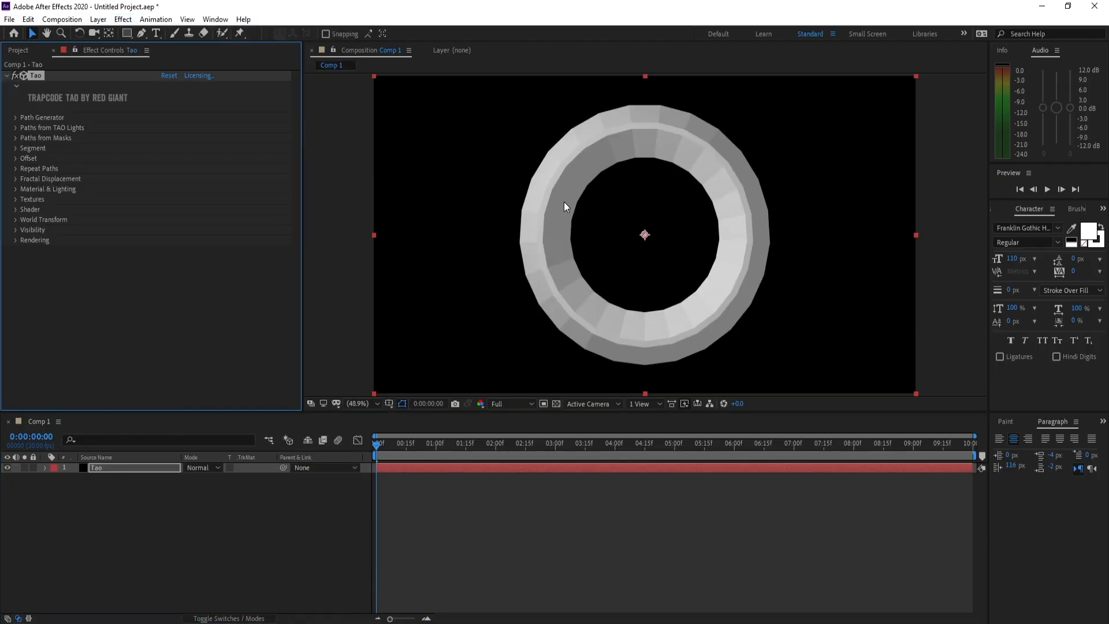
pyautogui.click(16, 116)
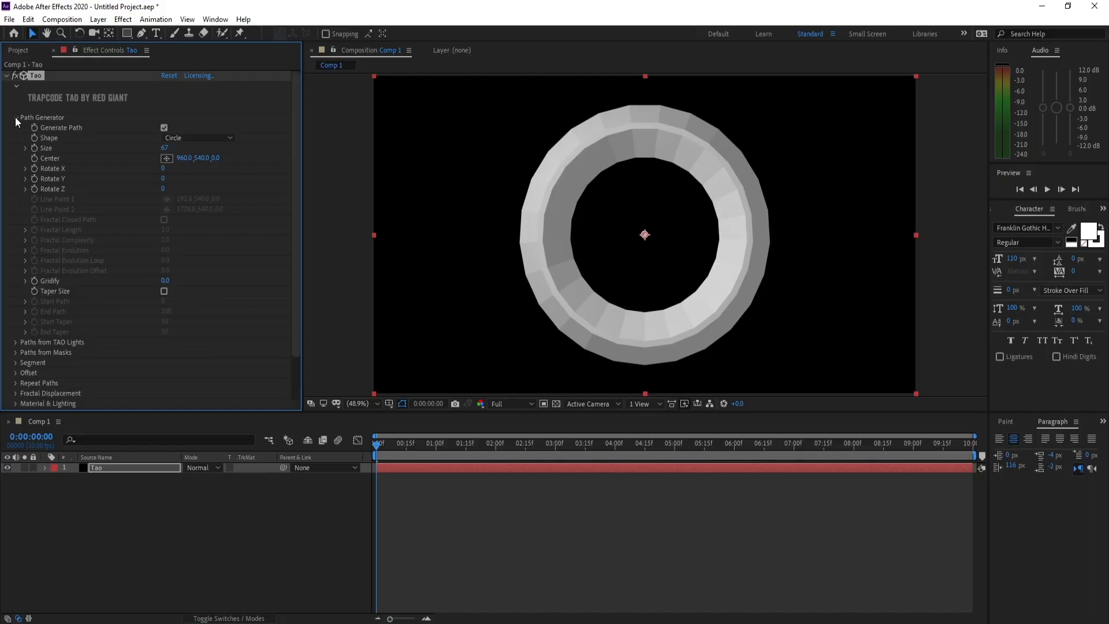
pyautogui.click(165, 147)
pyautogui.write('0')
pyautogui.click(15, 120)
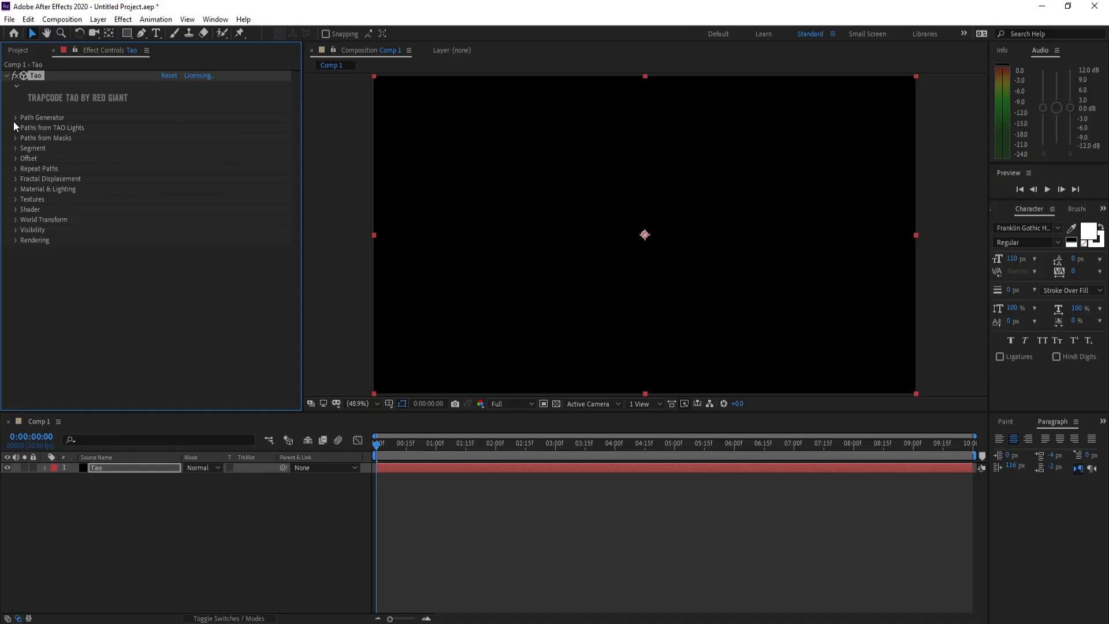
# - Set the Tao segment mode to Repeat Sphere with 1 segment and 200 sides
pyautogui.click(16, 151)
pyautogui.click(189, 154)
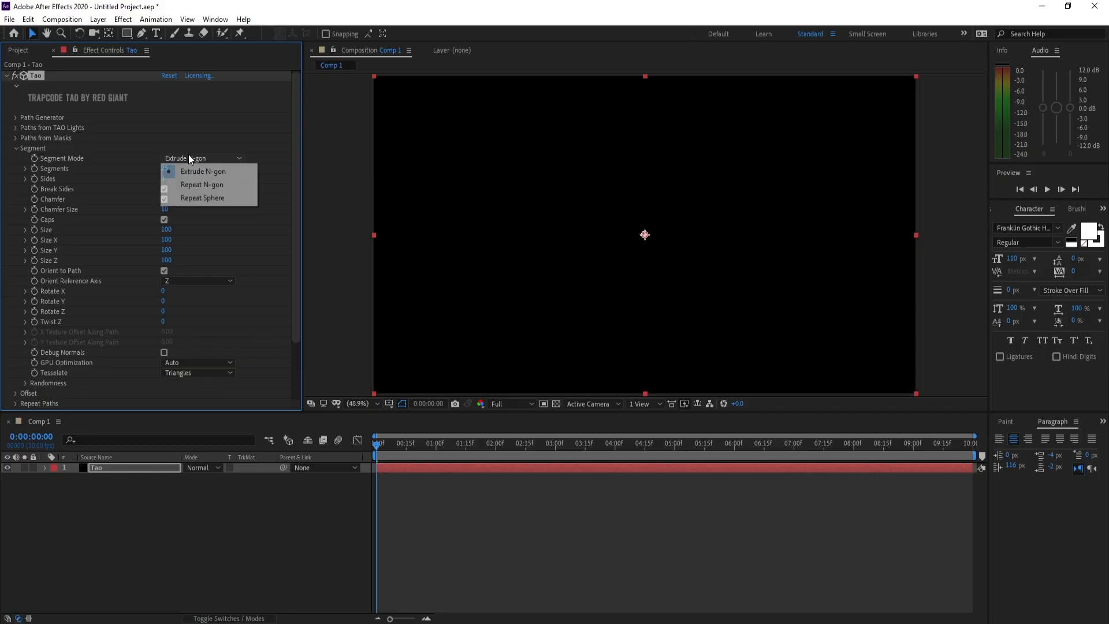
pyautogui.click(201, 198)
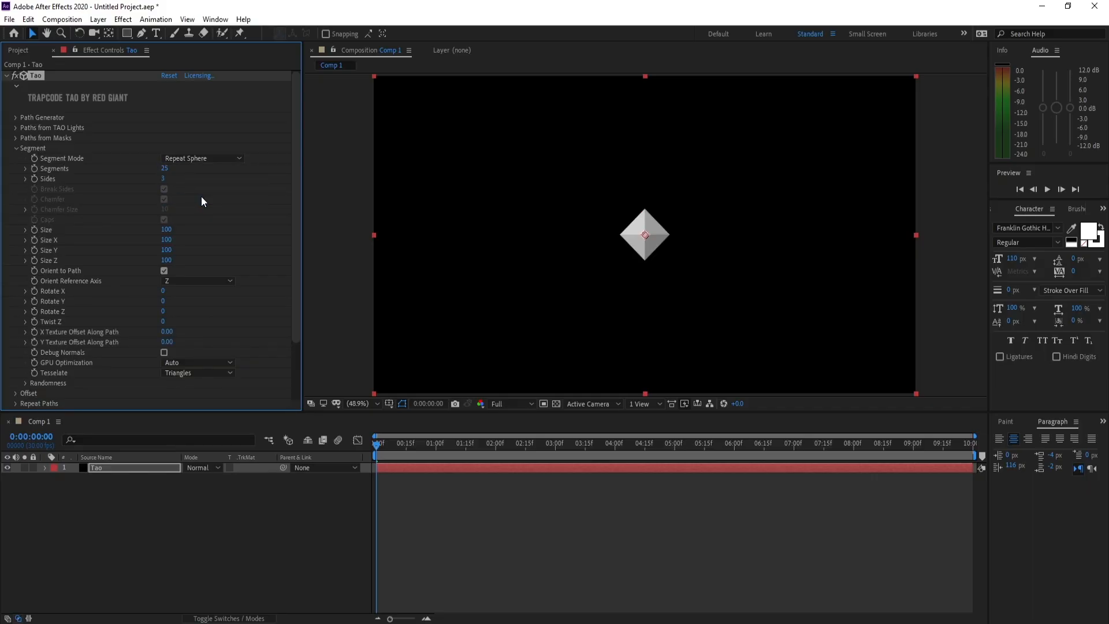
pyautogui.click(165, 169)
pyautogui.write('1')
pyautogui.press('Return')
pyautogui.click(162, 178)
pyautogui.write('200')
pyautogui.press('Return')
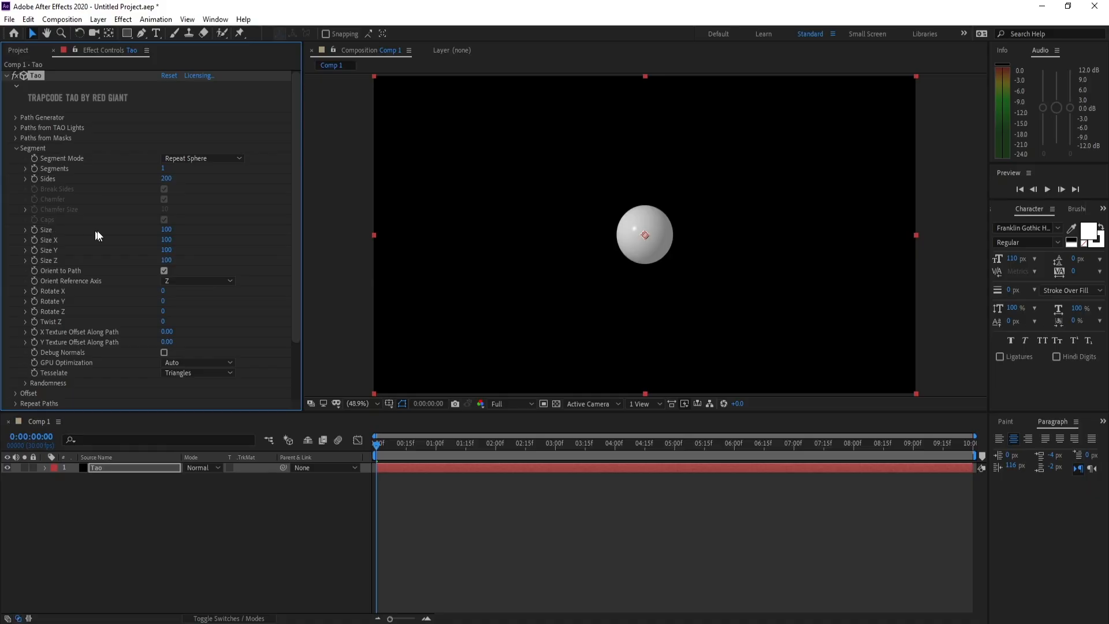
# - Set the sphere's segment size to 400 and its Rotate X to -90
pyautogui.click(166, 229)
pyautogui.write('4')
pyautogui.press('Return')
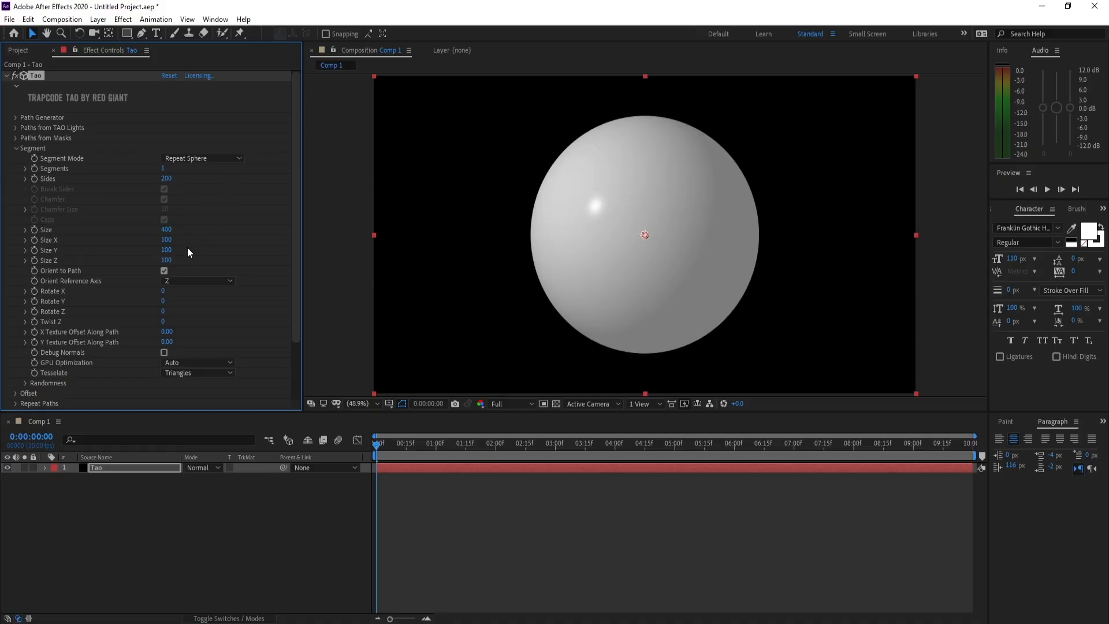
pyautogui.scroll(-1, 188, 248)
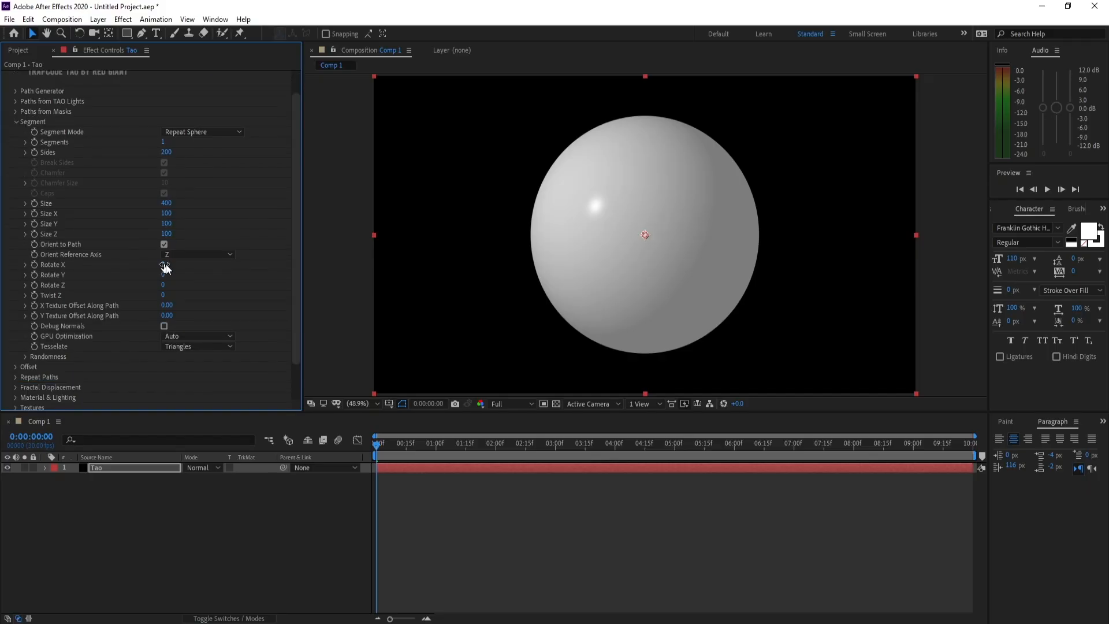
pyautogui.click(165, 265)
pyautogui.write('-90')
pyautogui.press('Return')
pyautogui.moveTo(379, 445); pyautogui.dragTo(327, 453)
pyautogui.moveTo(427, 452); pyautogui.dragTo(313, 452)
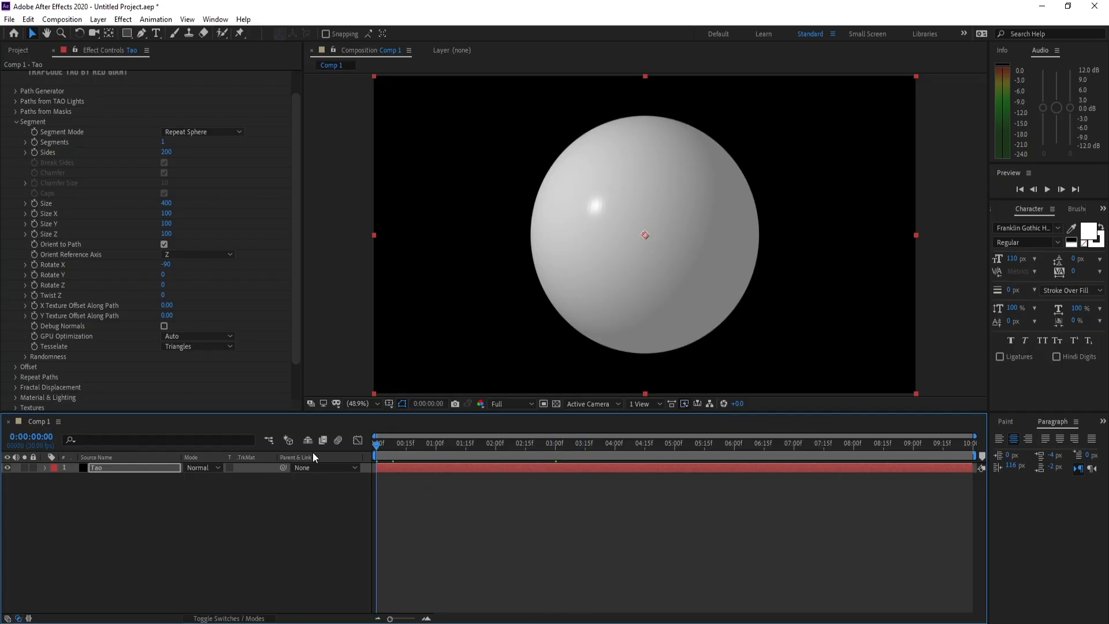
pyautogui.click(15, 122)
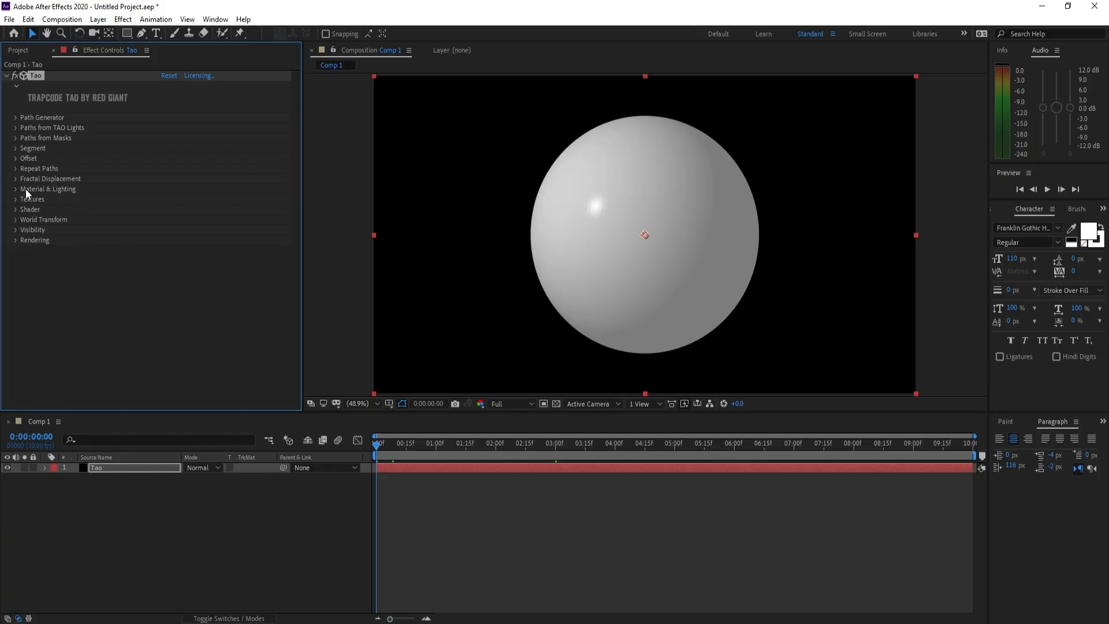
# - Distort the sphere with Fractal Displacement at amplitude 90, frequency 300 and evolution 85
pyautogui.click(16, 179)
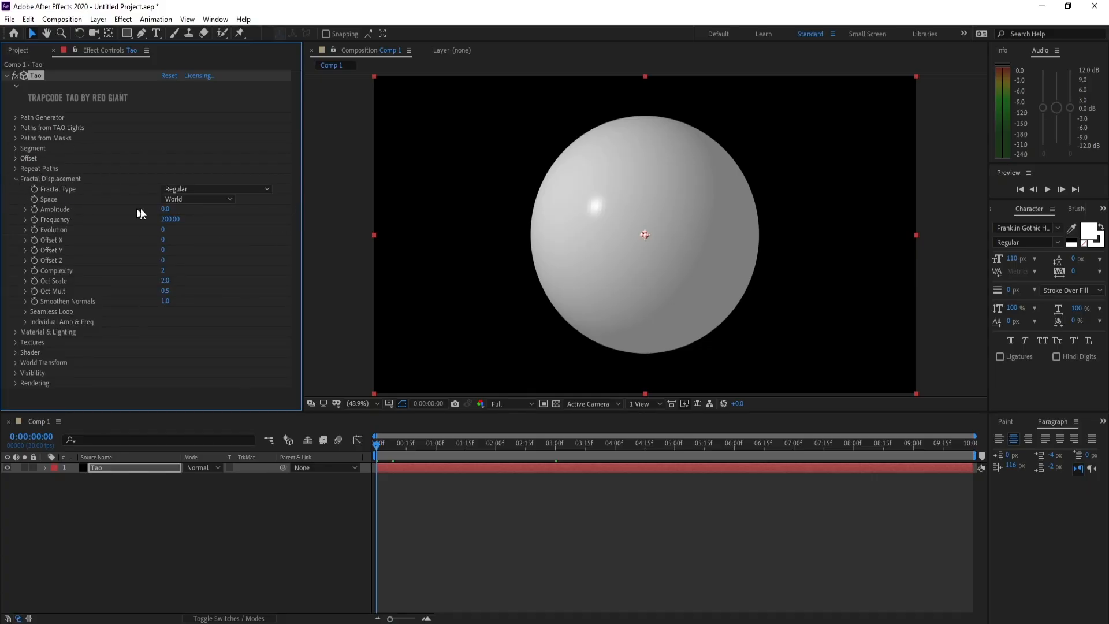
pyautogui.click(167, 209)
pyautogui.write('90')
pyautogui.press('Return')
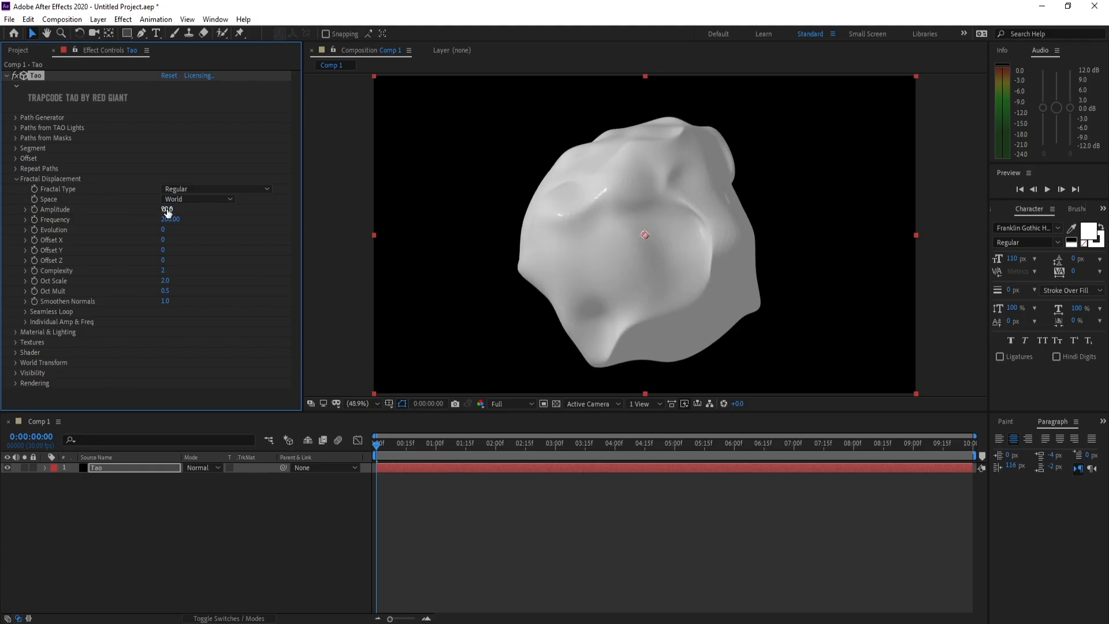
pyautogui.click(168, 220)
pyautogui.click(168, 222)
pyautogui.write('30')
pyautogui.click(163, 229)
pyautogui.write('8')
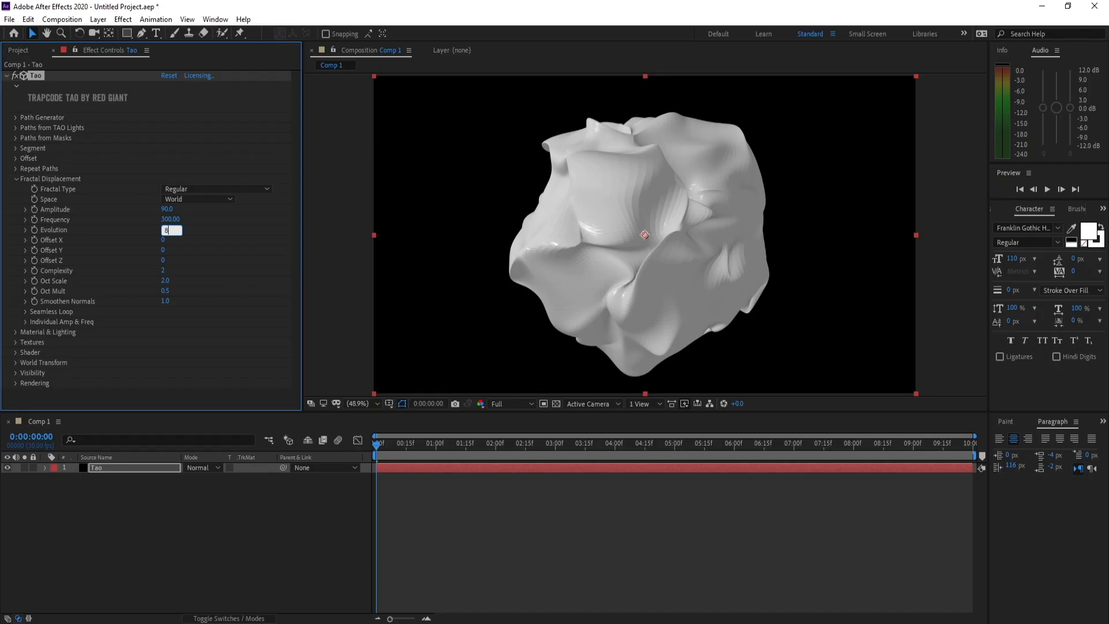
pyautogui.write('5')
pyautogui.press('Return')
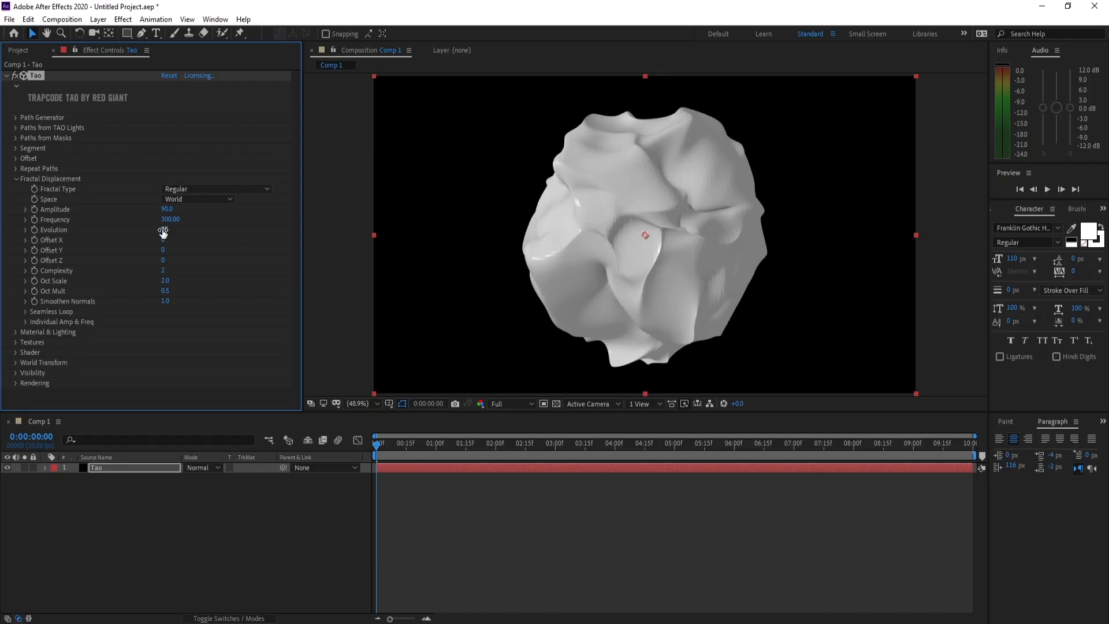
# - Keyframe the Fractal Displacement Offset X from 0 at the first frame to a new value at 0:00:09:29, and preview the motion
pyautogui.click(375, 447)
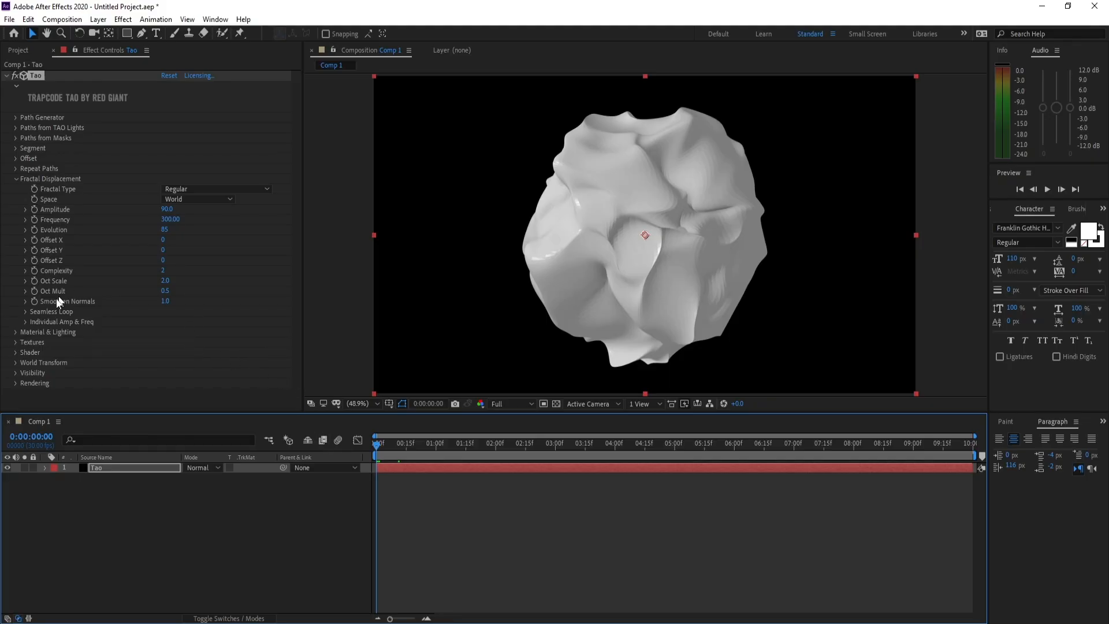
pyautogui.click(34, 241)
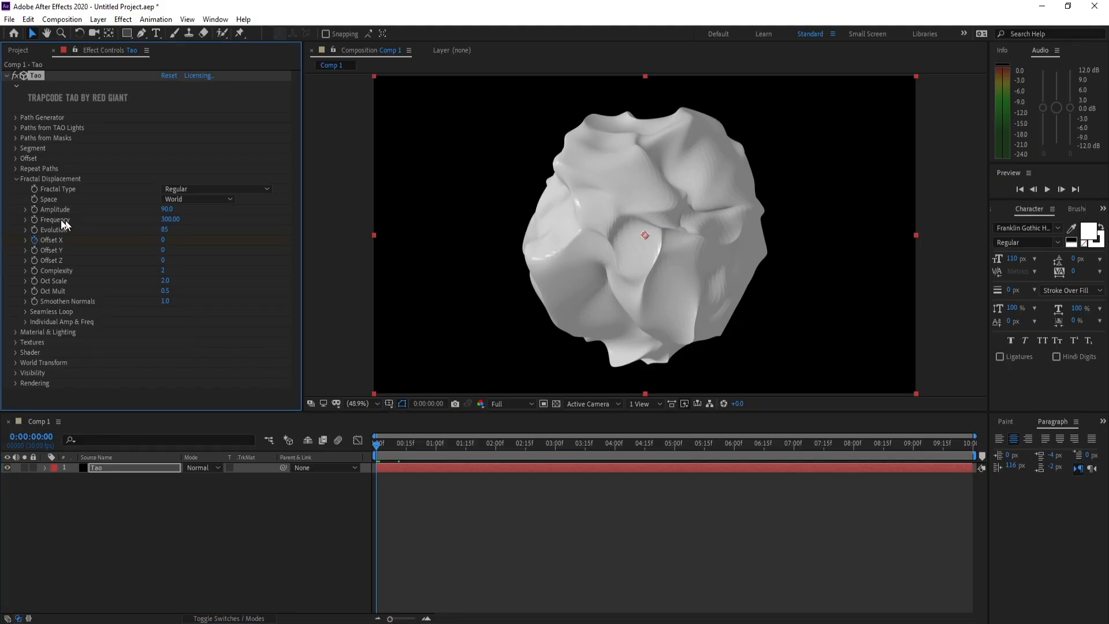
pyautogui.moveTo(442, 448); pyautogui.dragTo(981, 448)
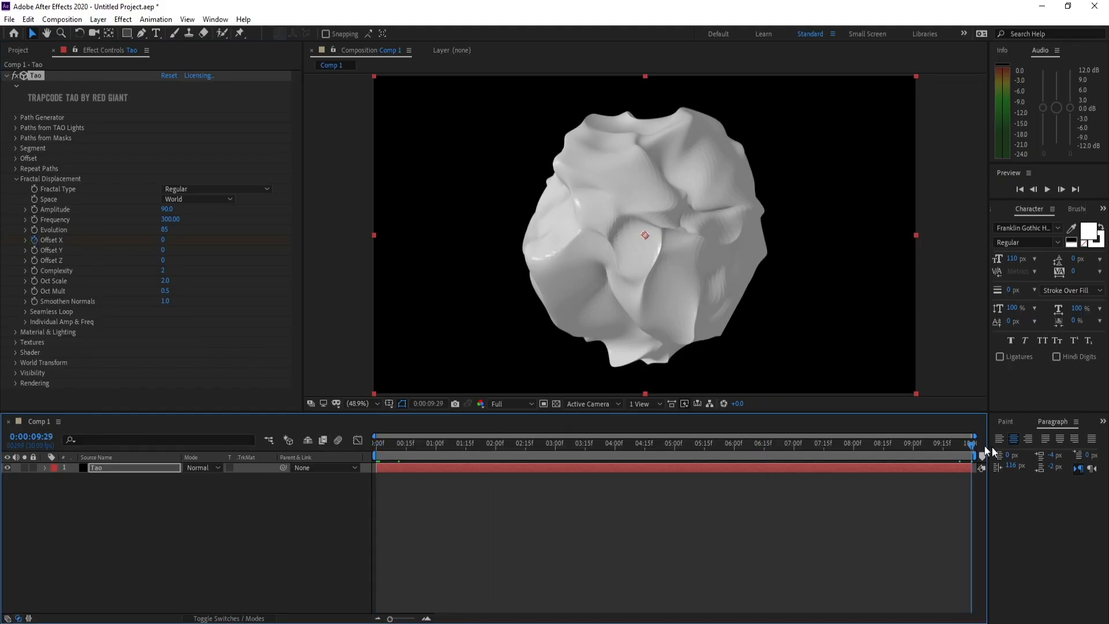
pyautogui.click(163, 241)
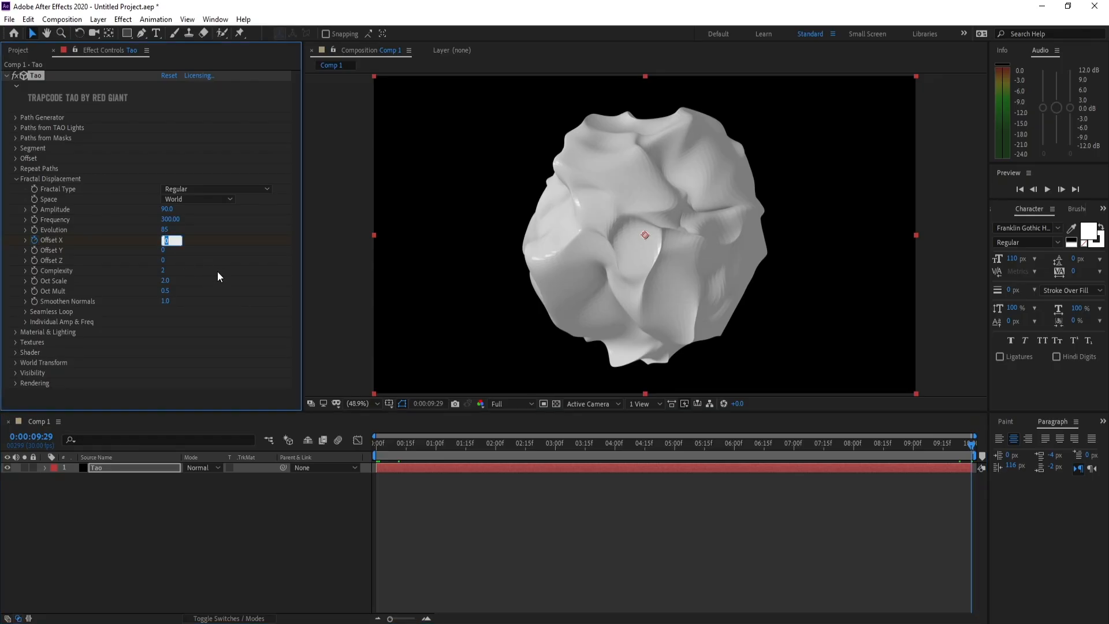
pyautogui.write('900')
pyautogui.moveTo(168, 240); pyautogui.dragTo(160, 242)
pyautogui.press('Return')
pyautogui.moveTo(586, 449); pyautogui.dragTo(411, 452)
pyautogui.press('space')
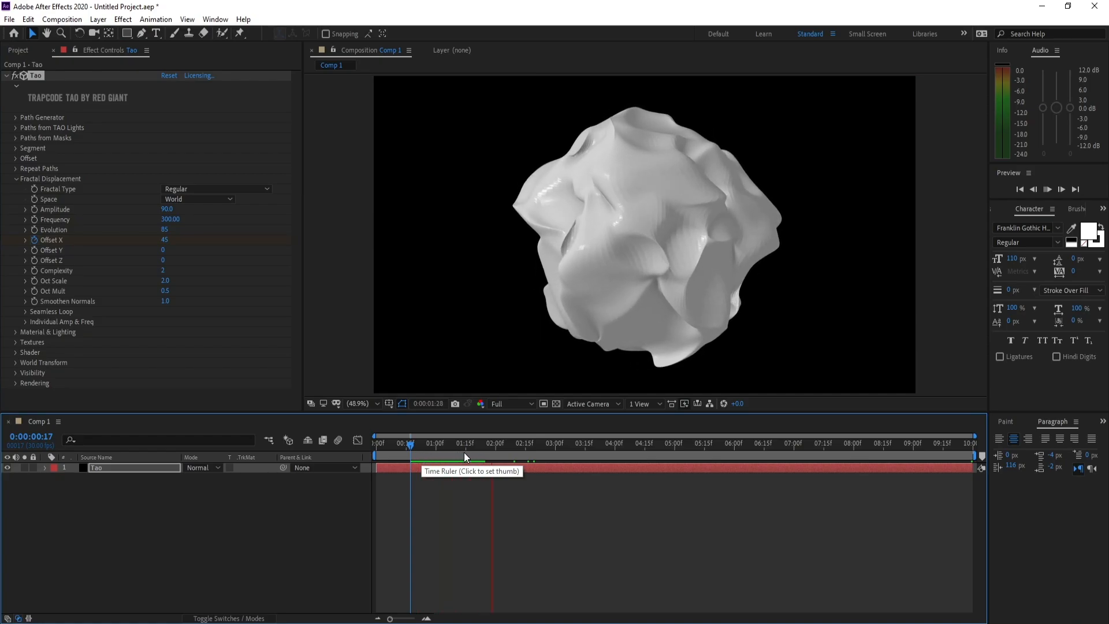
pyautogui.click(407, 463)
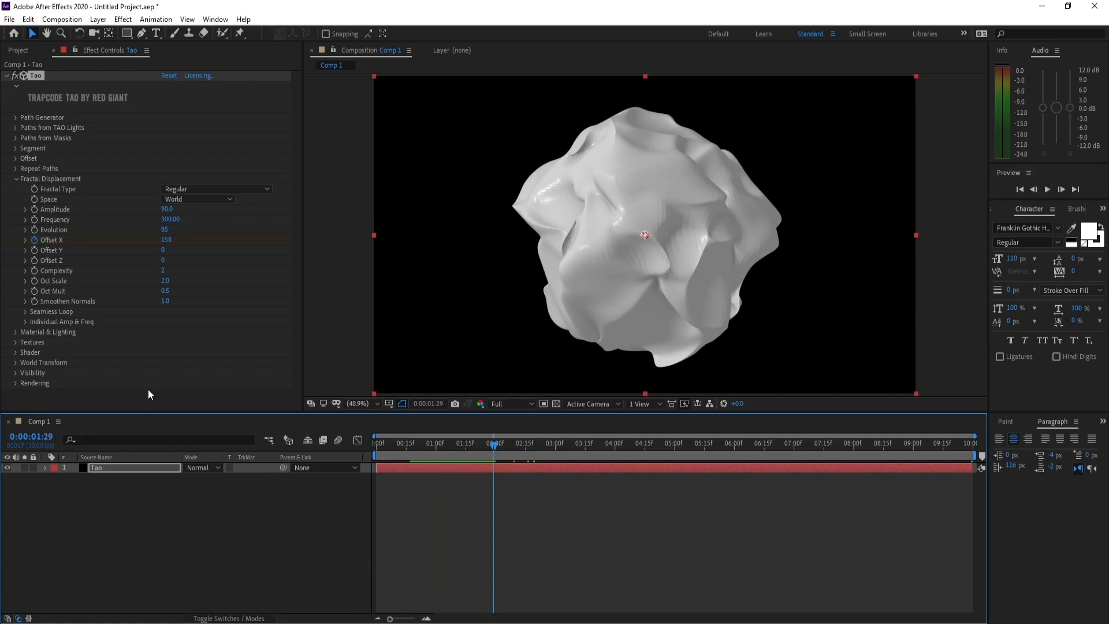
# - Set Loop X to 800 in the Fractal Displacement's Seamless Loop settings and preview the animation
pyautogui.click(26, 311)
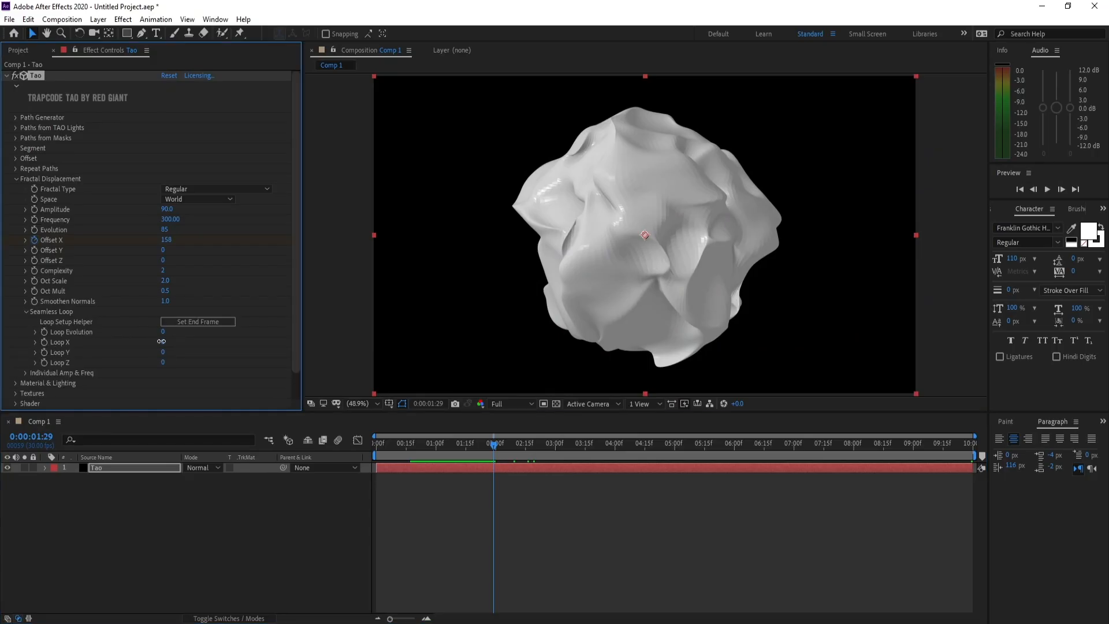
pyautogui.write('800')
pyautogui.press('Return')
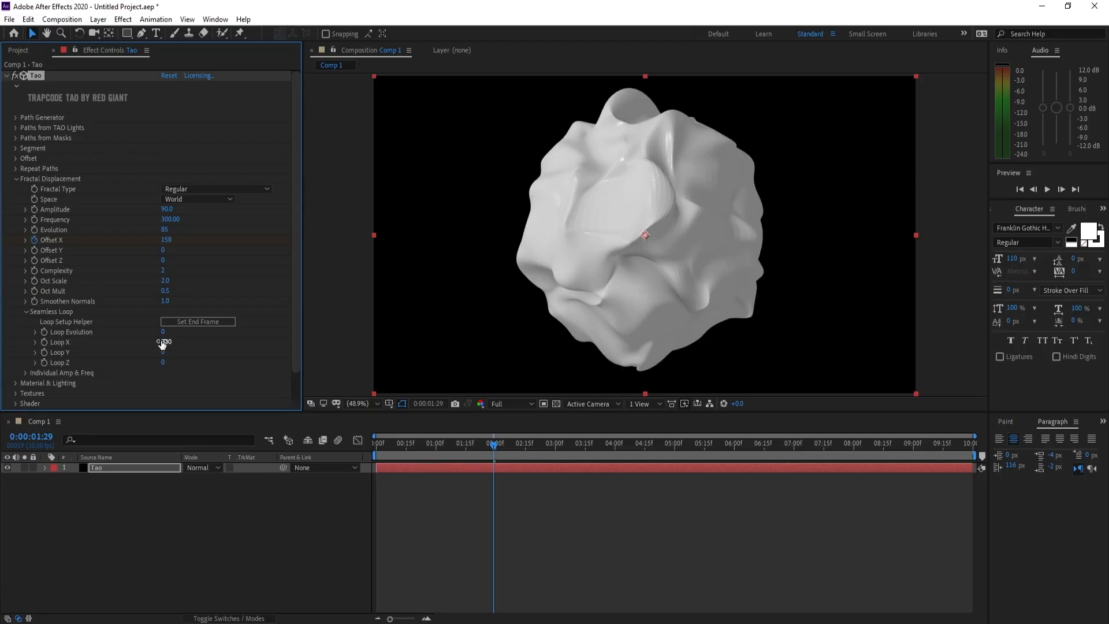
pyautogui.click(446, 449)
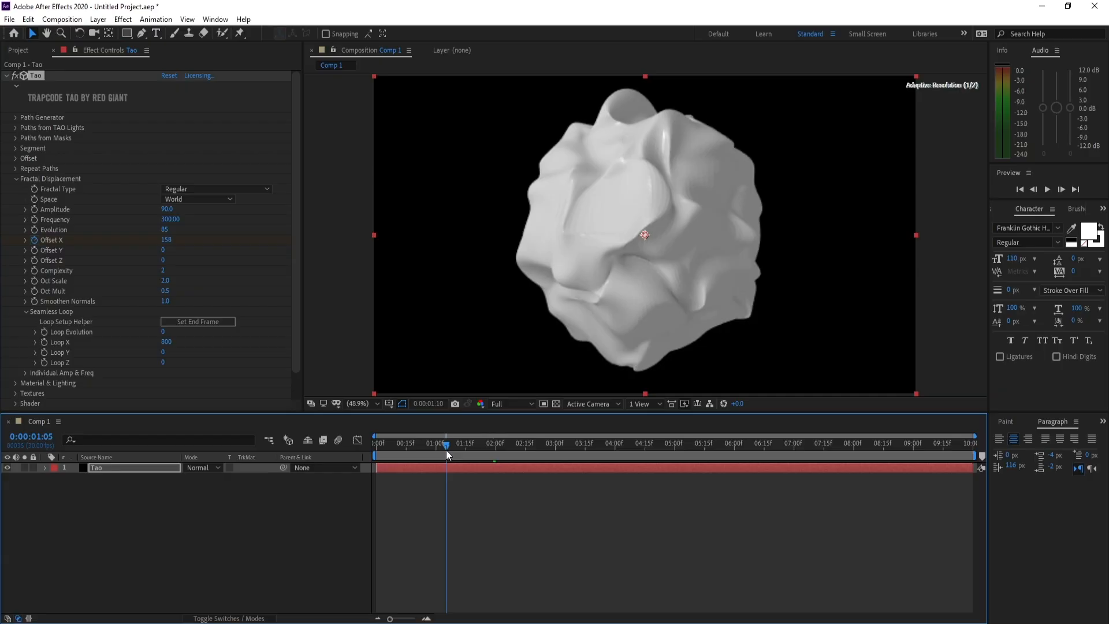
pyautogui.press('space')
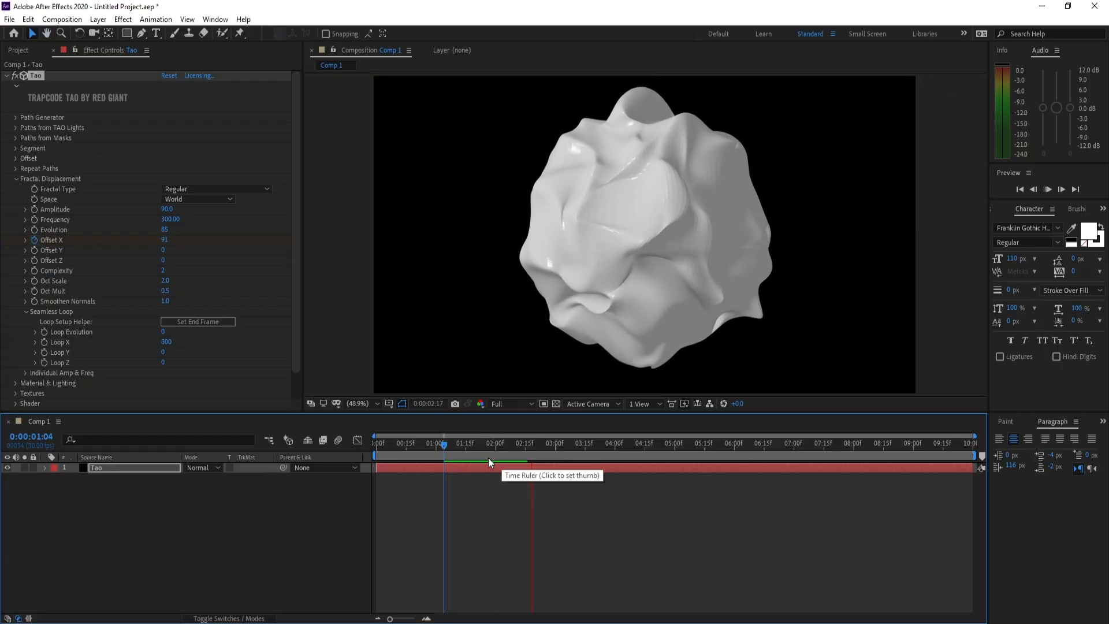
pyautogui.moveTo(497, 455); pyautogui.dragTo(449, 448)
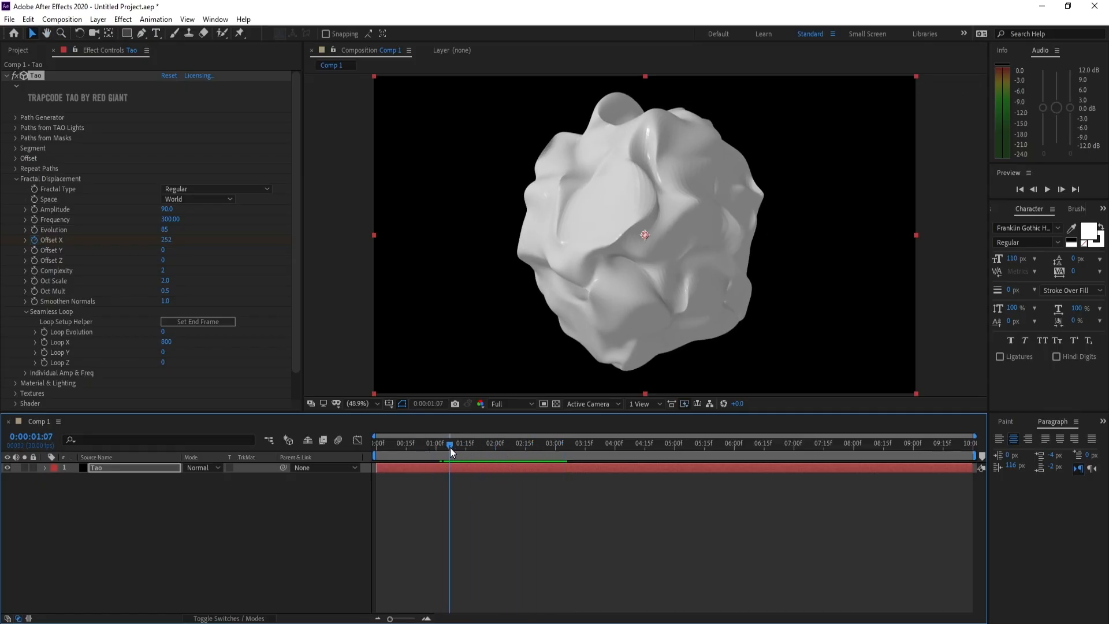
pyautogui.click(16, 179)
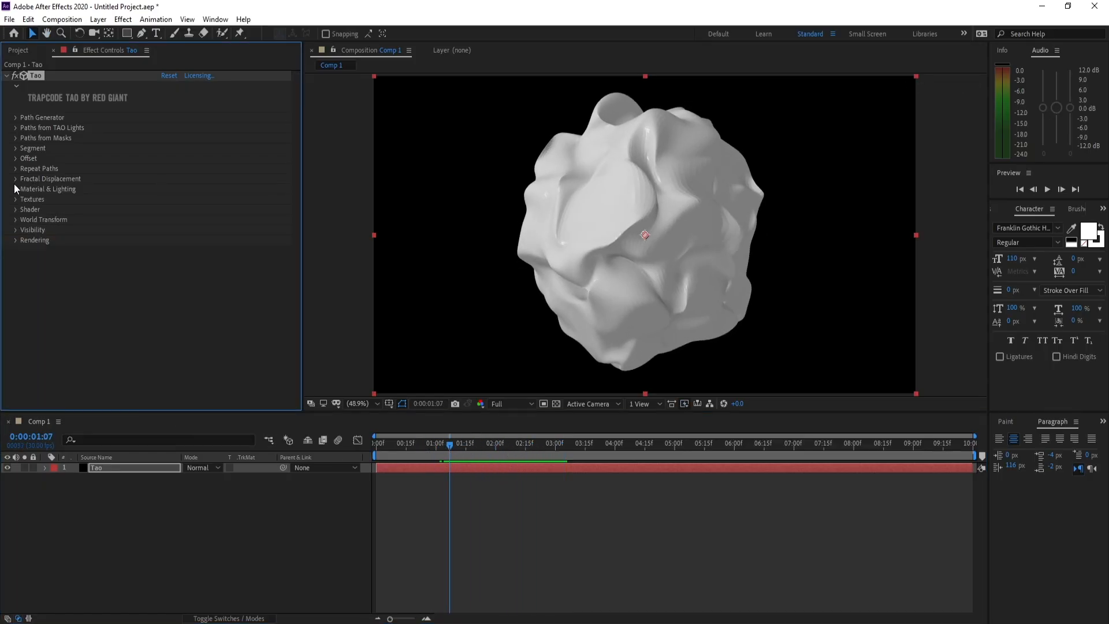
# - Change the Tao material color to the pink-purple D935E3
pyautogui.click(15, 190)
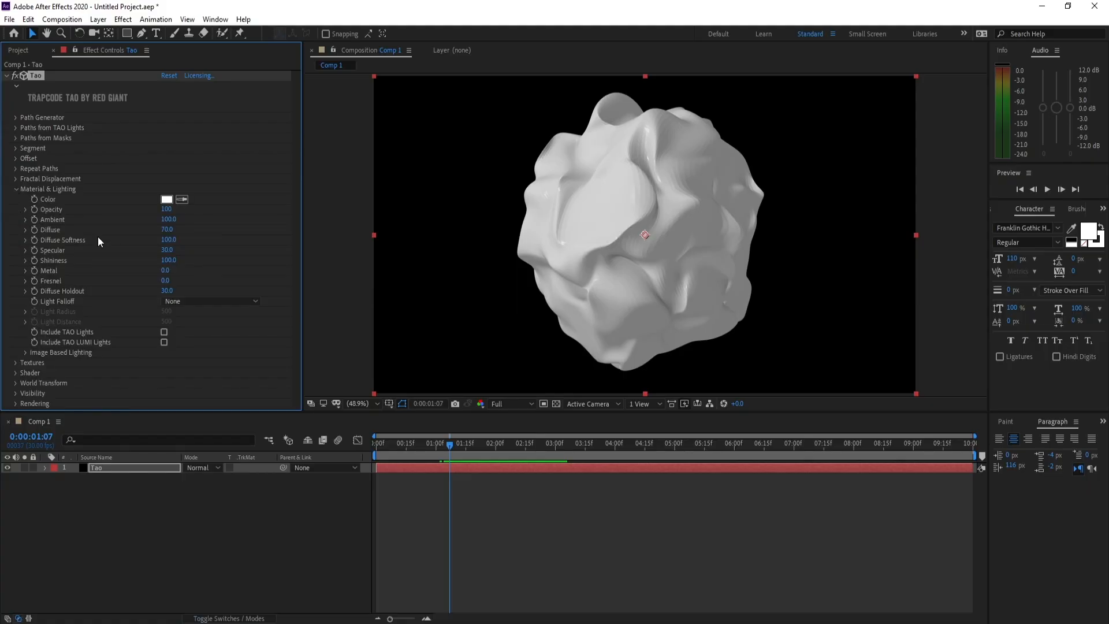
pyautogui.click(167, 199)
pyautogui.moveTo(233, 283); pyautogui.dragTo(231, 239)
pyautogui.click(186, 228)
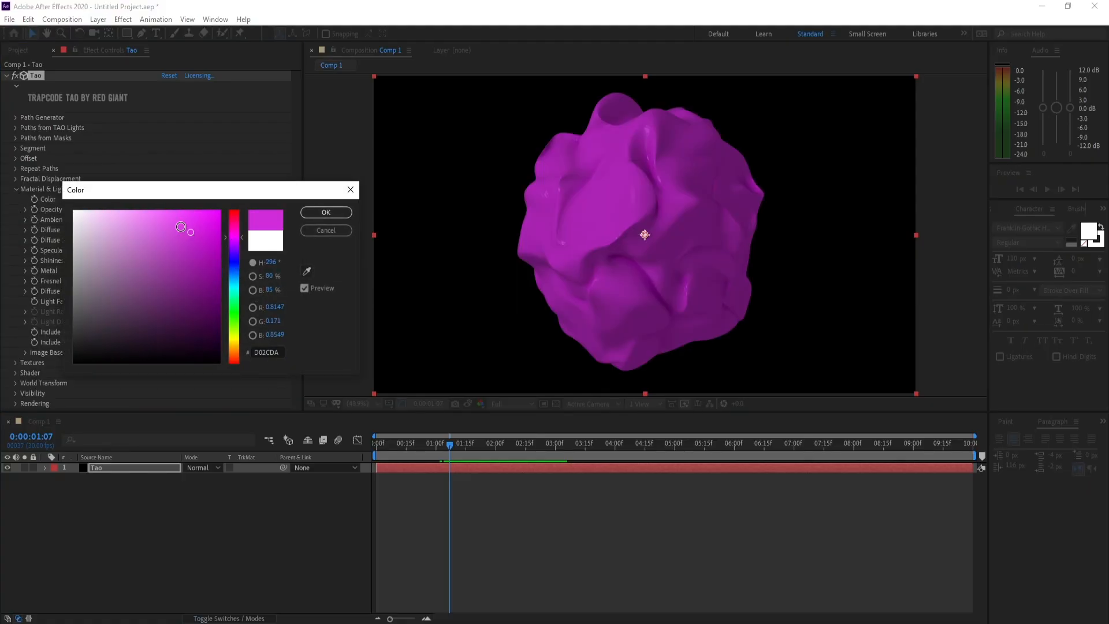
pyautogui.click(186, 227)
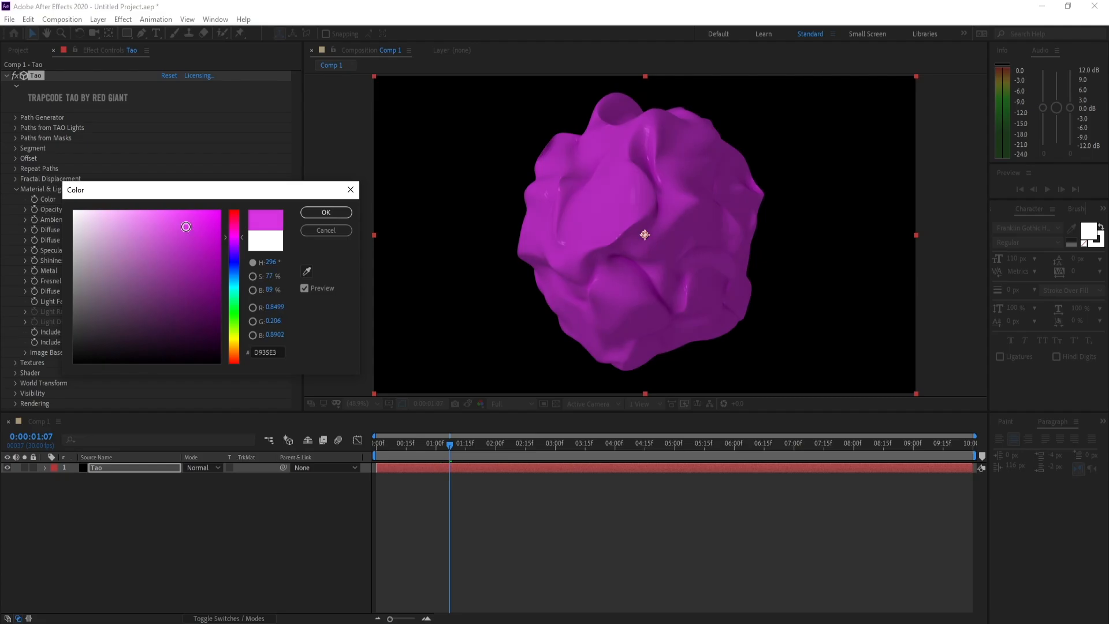
pyautogui.click(313, 213)
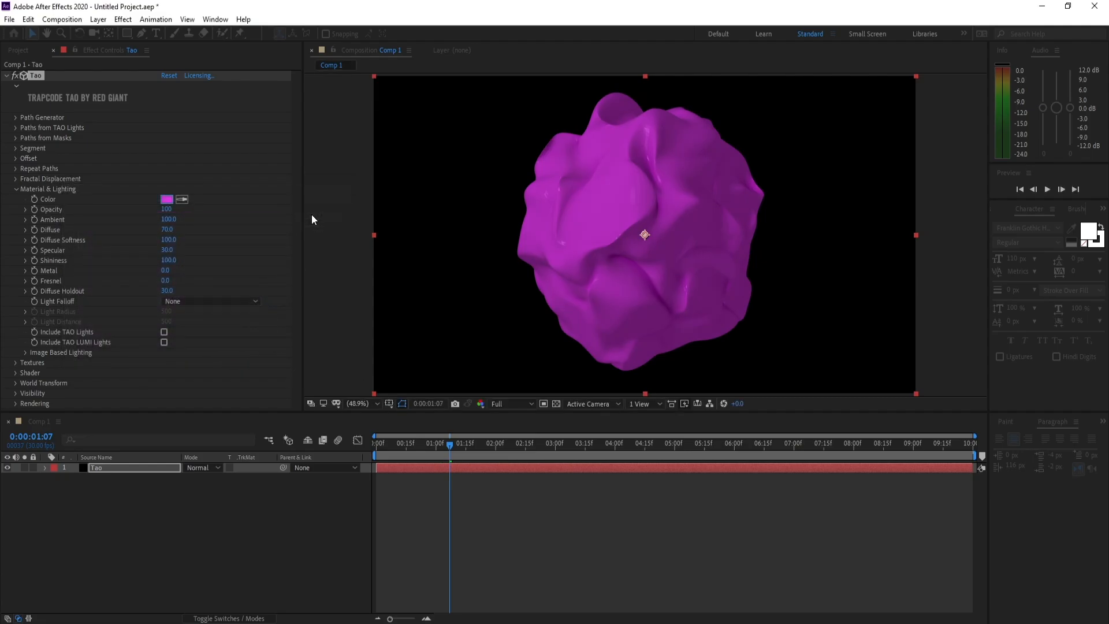
# - Create a black 1920 x 1080 solid named BG and place it beneath the Tao layer
pyautogui.click(98, 19)
pyautogui.moveTo(113, 34)
pyautogui.click(296, 46)
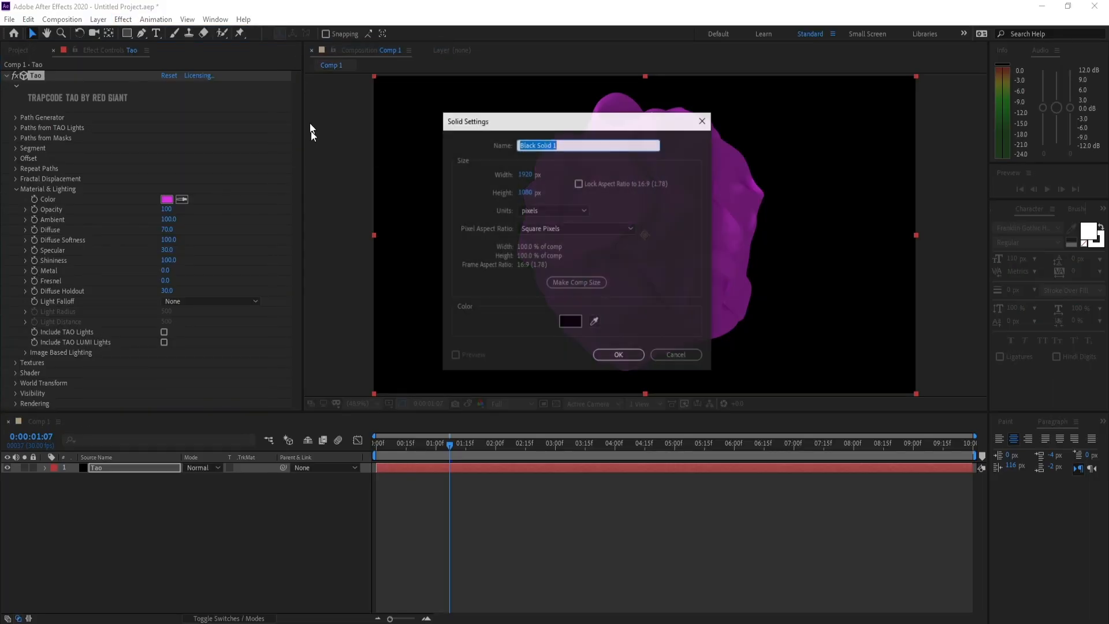
pyautogui.write('BG')
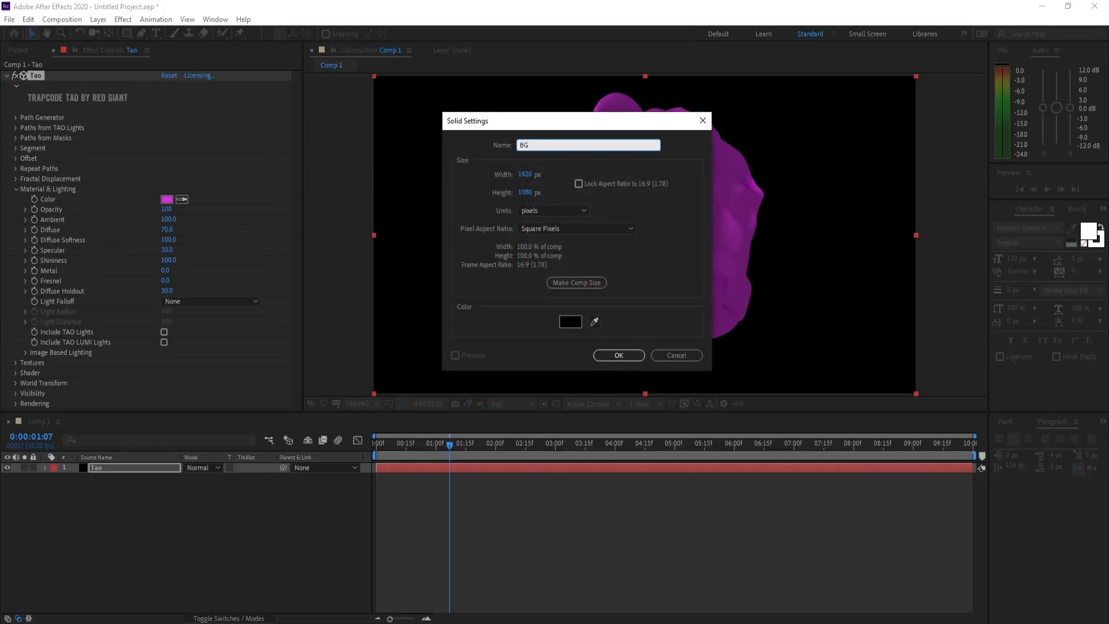
pyautogui.press('Return')
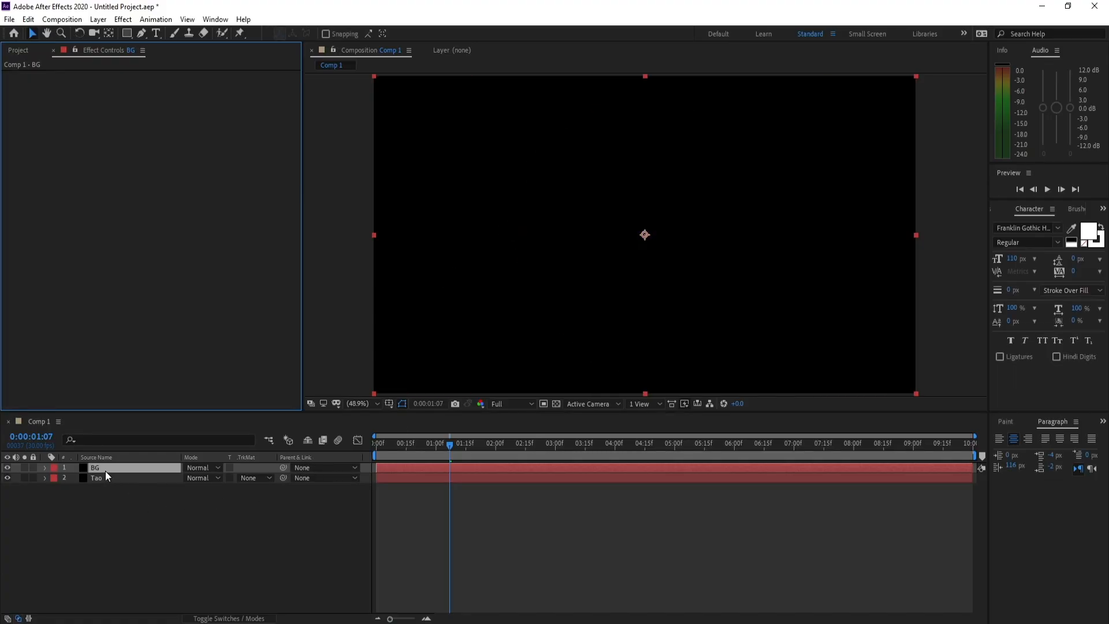
pyautogui.moveTo(105, 470)
pyautogui.mouseDown()
pyautogui.moveTo(107, 488)
pyautogui.moveTo(109, 480)
pyautogui.mouseUp()
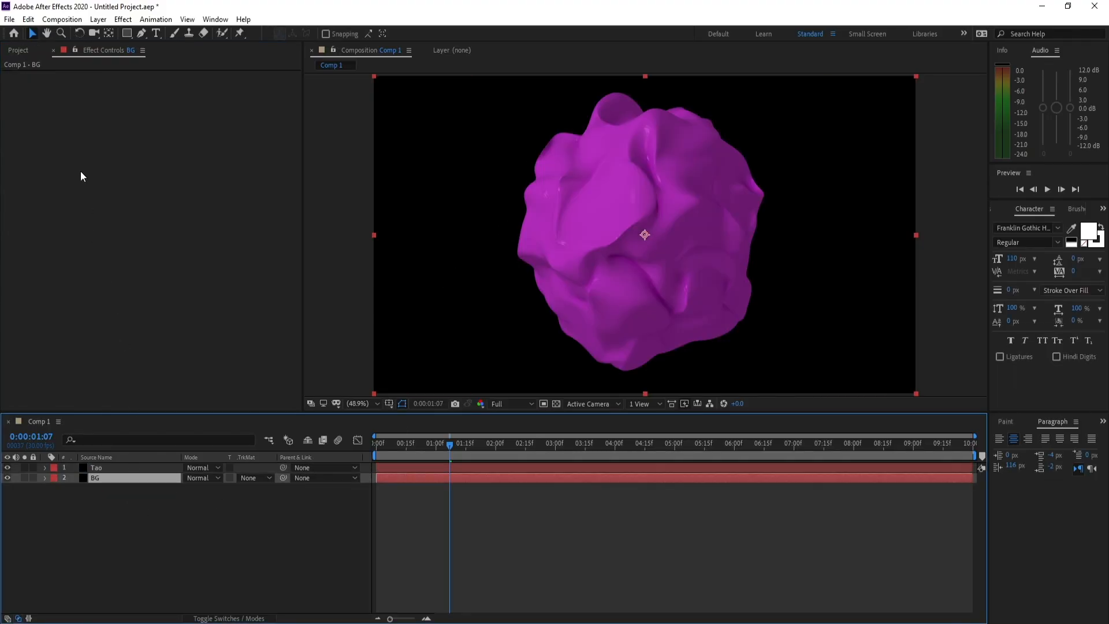
# - Apply the 4-Color Gradient effect to the BG layer
pyautogui.click(121, 20)
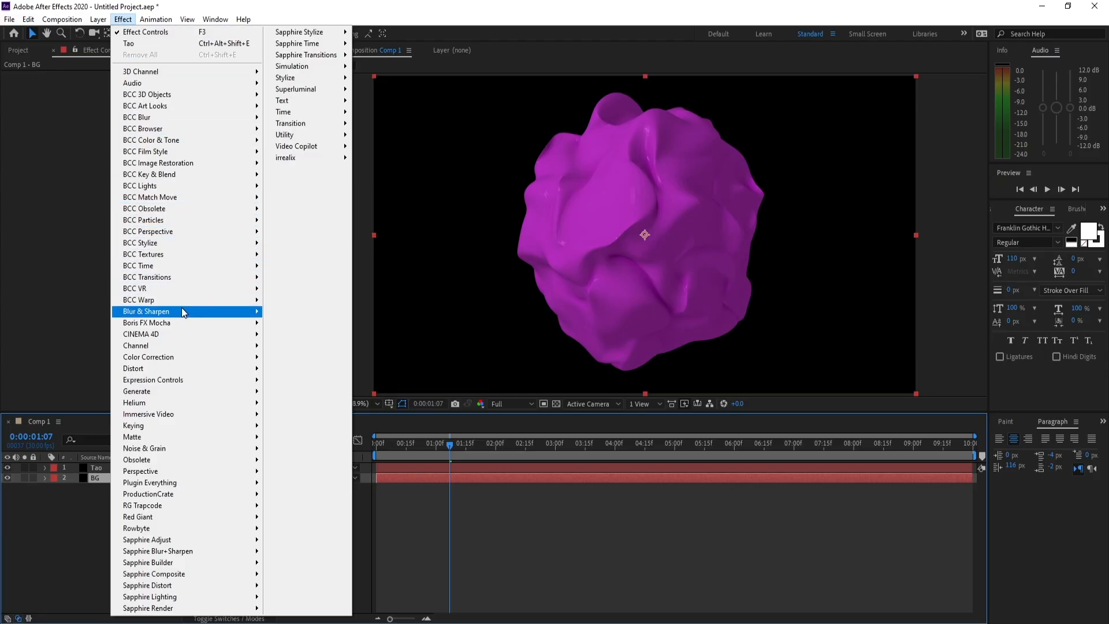
pyautogui.moveTo(181, 315)
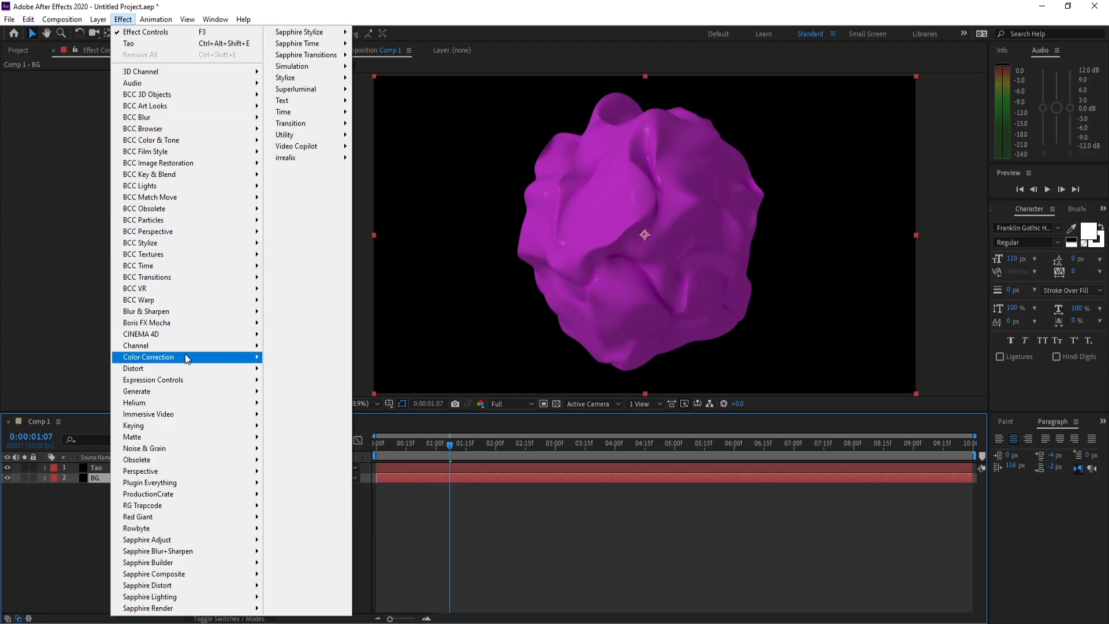
pyautogui.moveTo(191, 391)
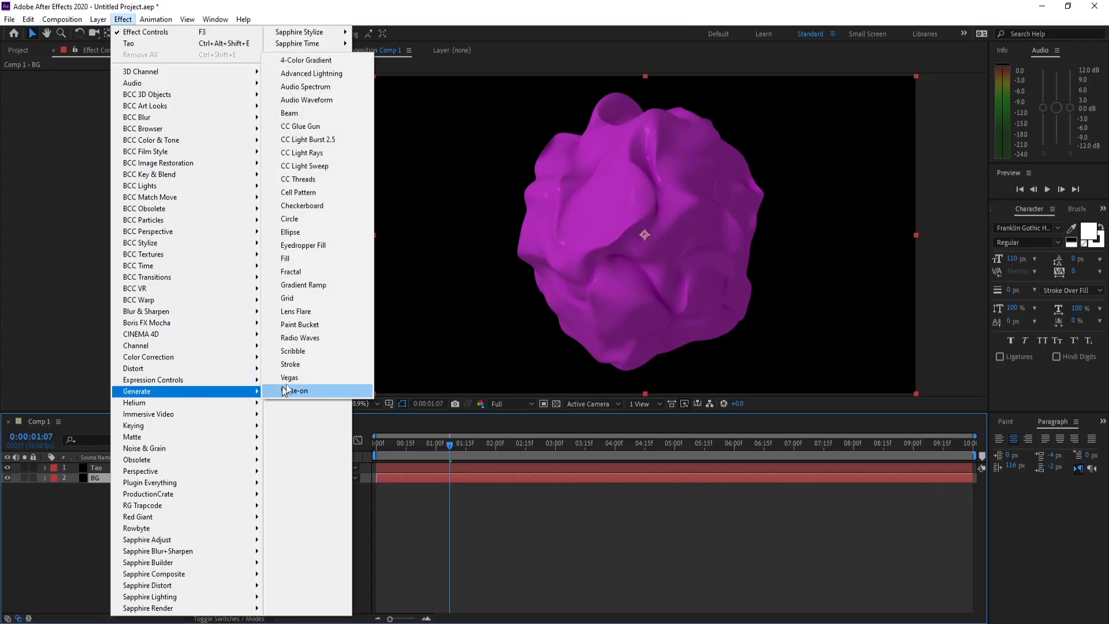
pyautogui.click(304, 61)
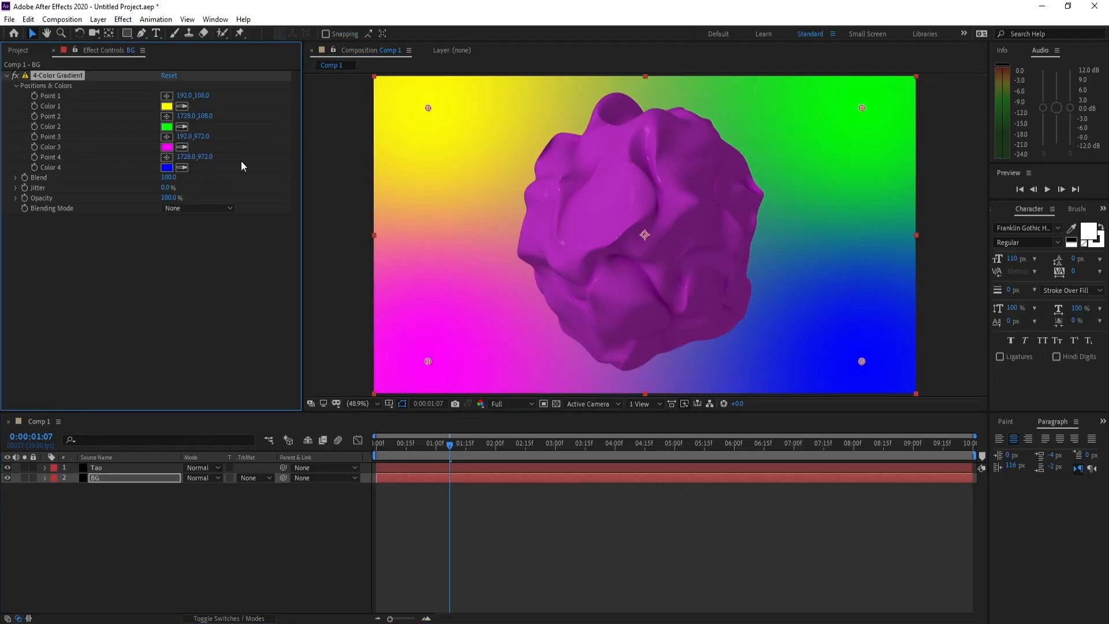
# - Sample Color 2 from the magenta Color 3 swatch and Color 1 from the blue Color 4 swatch
pyautogui.click(182, 129)
pyautogui.click(167, 147)
pyautogui.click(183, 106)
pyautogui.click(167, 167)
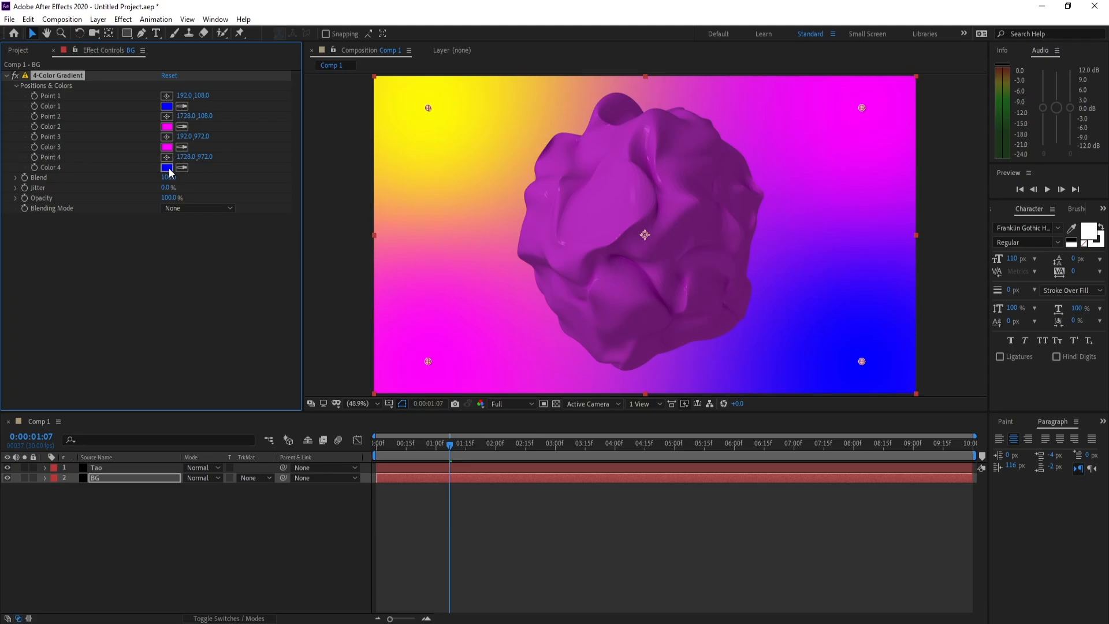
# - Darken the gradient's Color 4 to navy 000043 and Color 1 to a similar dark navy
pyautogui.click(167, 167)
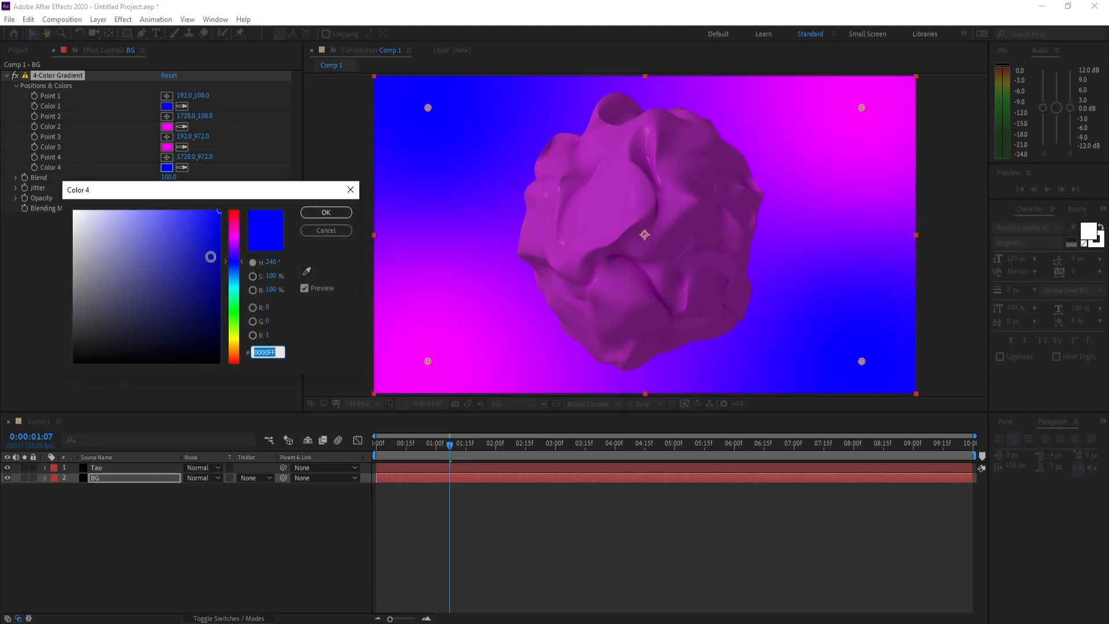
pyautogui.moveTo(210, 255); pyautogui.dragTo(219, 322)
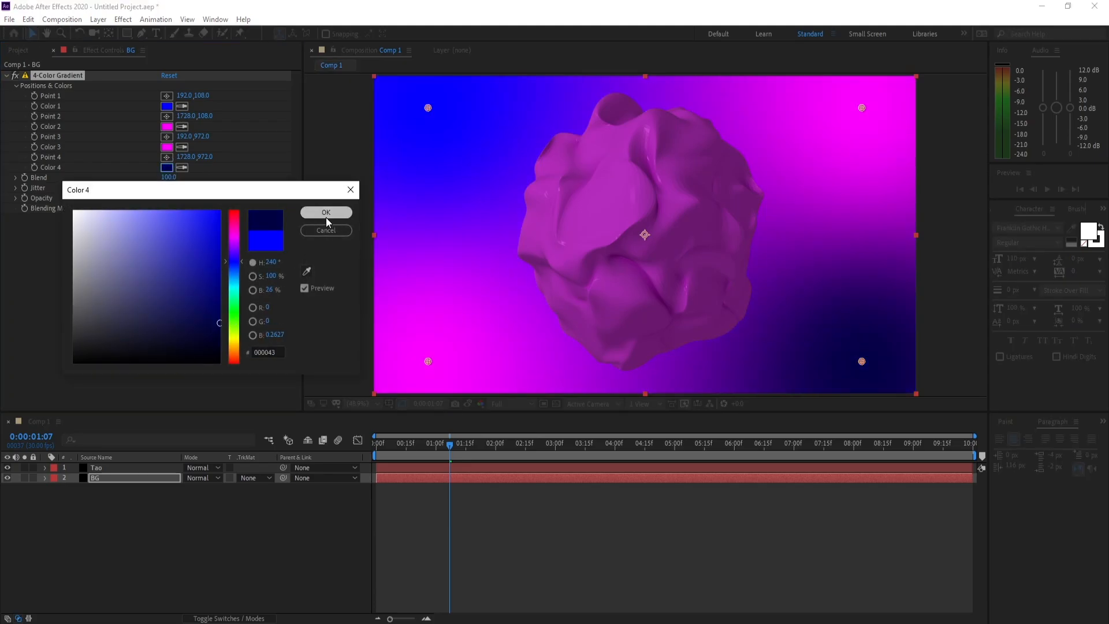
pyautogui.click(326, 213)
pyautogui.click(167, 106)
pyautogui.moveTo(203, 281); pyautogui.dragTo(216, 324)
pyautogui.click(325, 213)
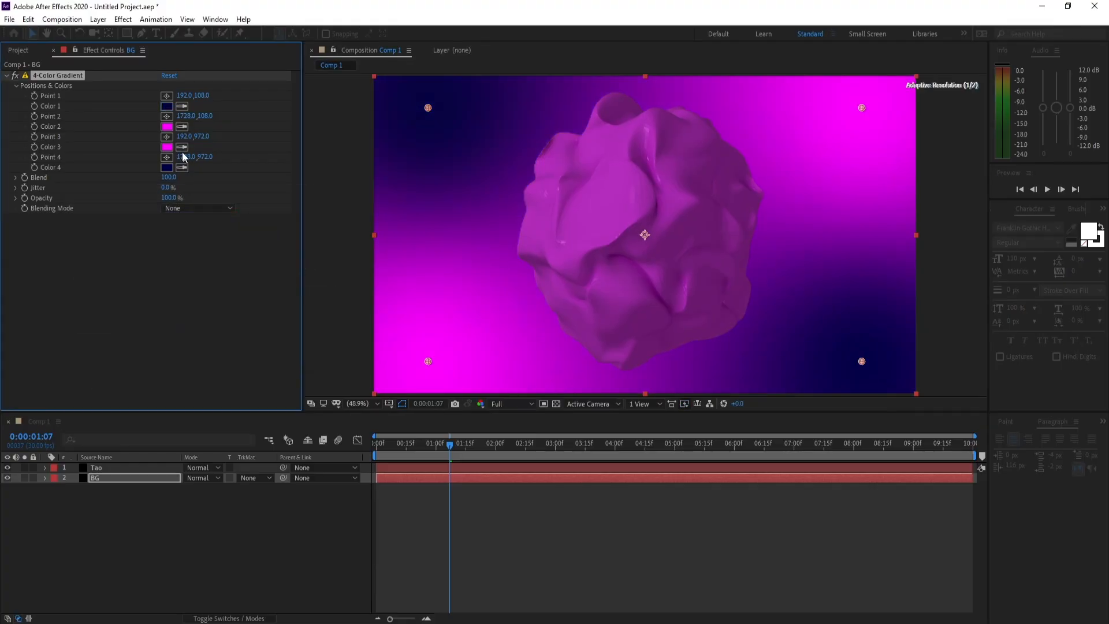
# - Darken the gradient's Color 2 to 270027 and Color 3 to dark purple 420042
pyautogui.click(167, 126)
pyautogui.moveTo(210, 279)
pyautogui.mouseDown()
pyautogui.moveTo(214, 302)
pyautogui.moveTo(246, 325)
pyautogui.moveTo(265, 322)
pyautogui.moveTo(265, 298)
pyautogui.moveTo(217, 329)
pyautogui.moveTo(220, 340)
pyautogui.mouseUp()
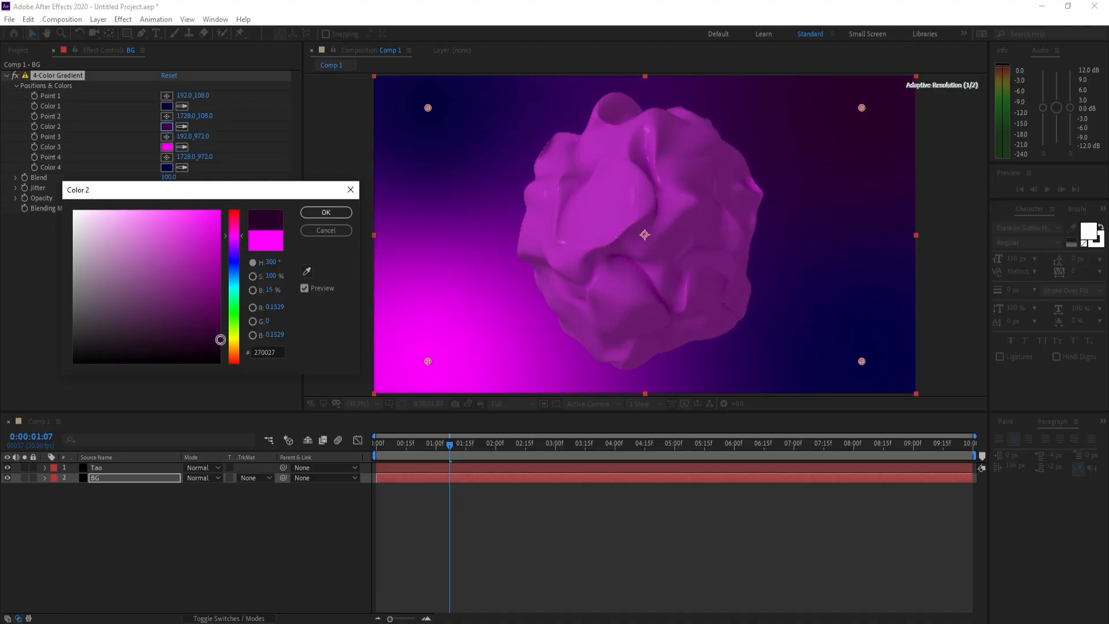
pyautogui.click(326, 212)
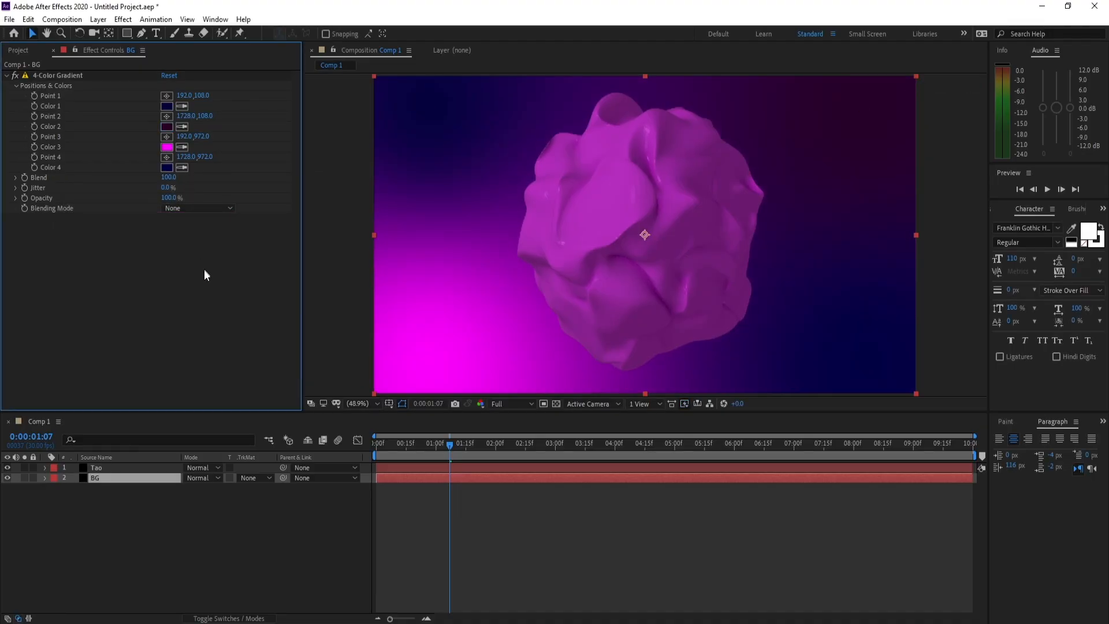
pyautogui.click(167, 147)
pyautogui.click(207, 287)
pyautogui.moveTo(223, 296)
pyautogui.mouseDown()
pyautogui.moveTo(230, 339)
pyautogui.moveTo(238, 323)
pyautogui.mouseUp()
pyautogui.click(304, 215)
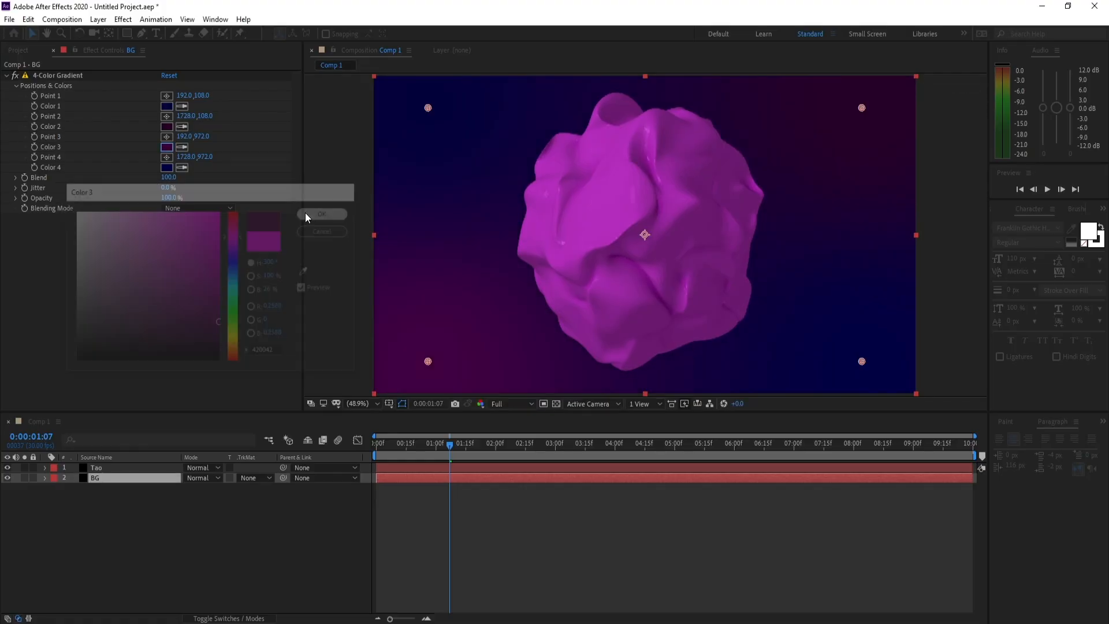
# - Soften the gradient with a Blend of 504 and a lighter Color 2 of about 400140, and preview the animation
pyautogui.moveTo(168, 177); pyautogui.dragTo(417, 197)
pyautogui.click(167, 126)
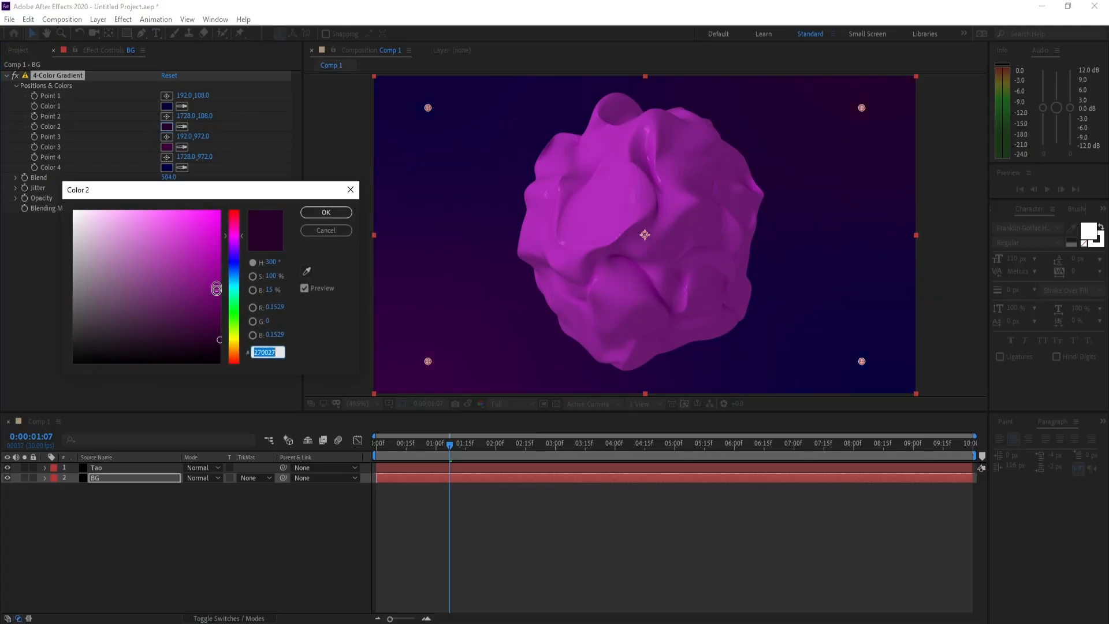
pyautogui.moveTo(218, 328); pyautogui.dragTo(218, 309)
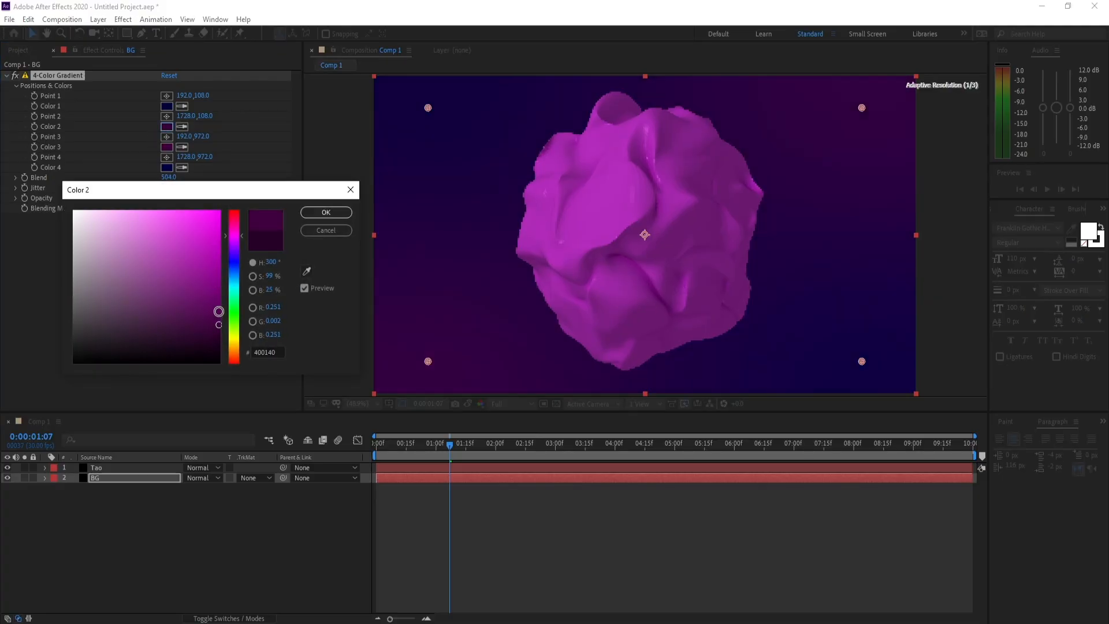
pyautogui.click(324, 214)
pyautogui.press('space')
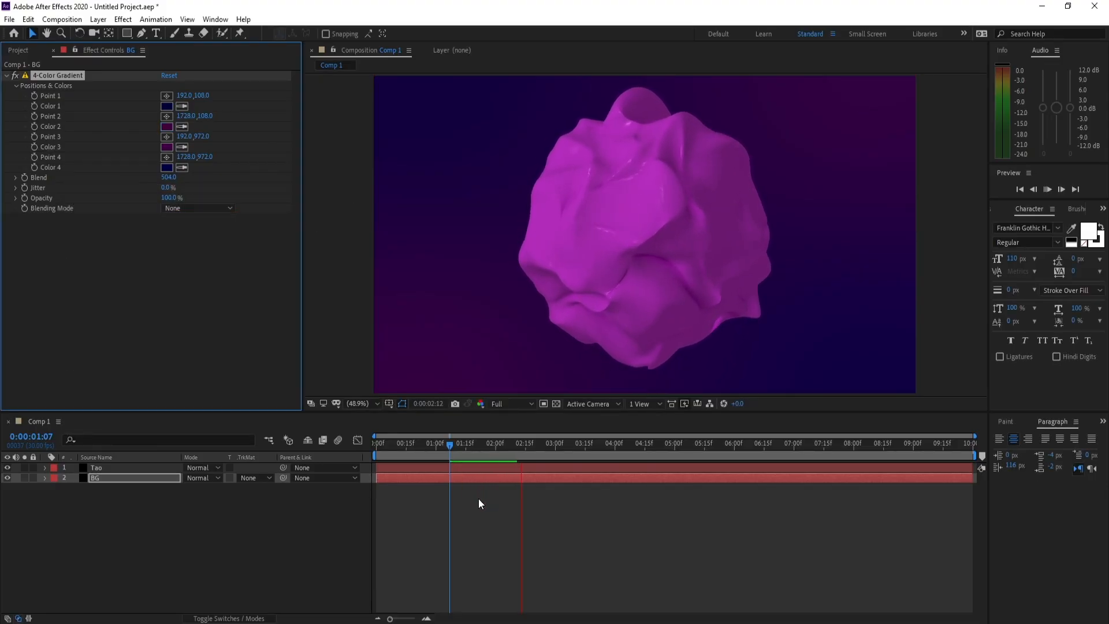
pyautogui.click(549, 446)
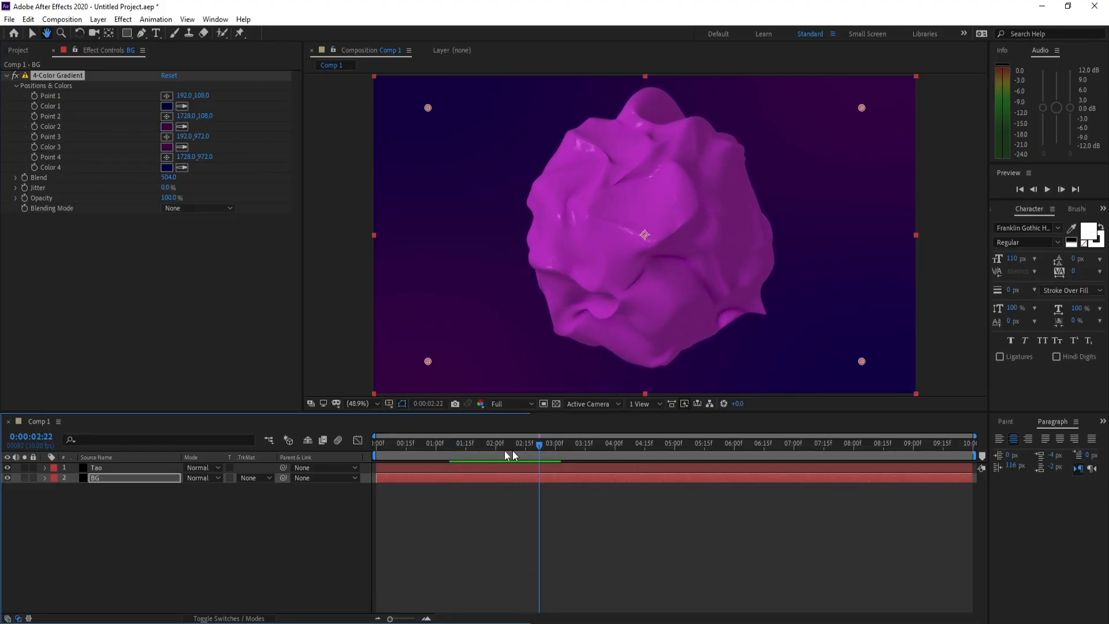
# - Set the Shininess of the Tao layer's material to 10
pyautogui.click(105, 467)
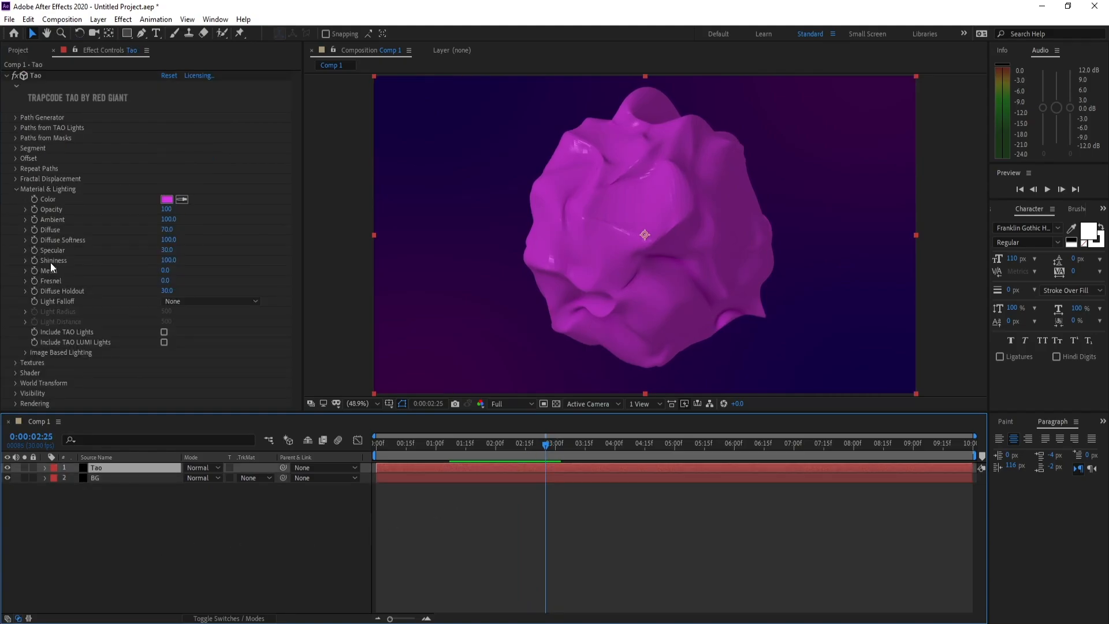
pyautogui.click(167, 260)
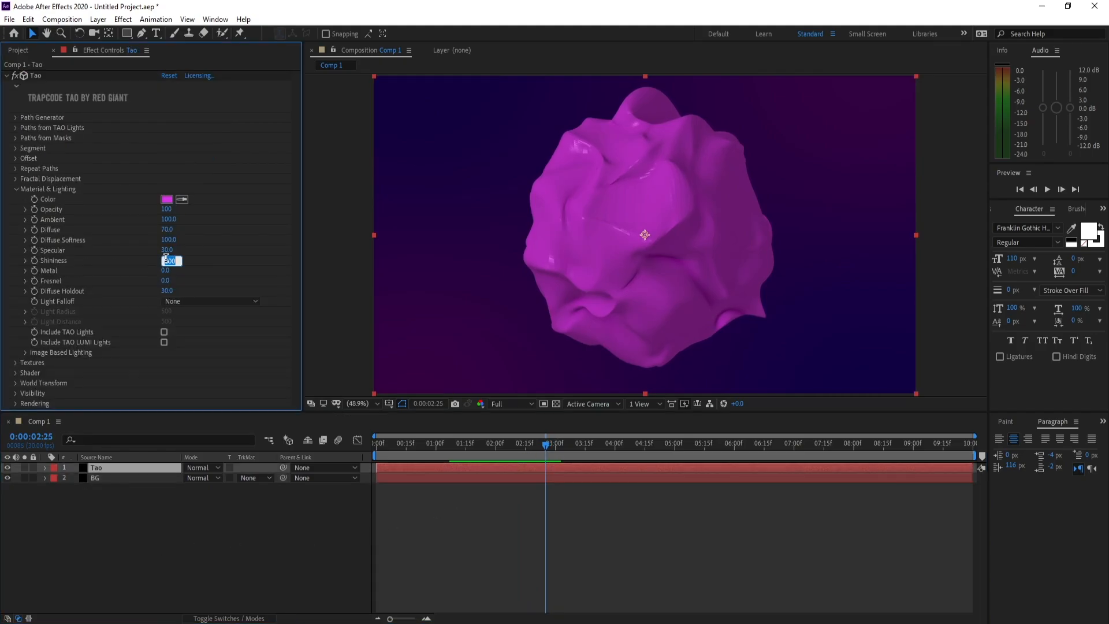
pyautogui.write('10')
pyautogui.press('Return')
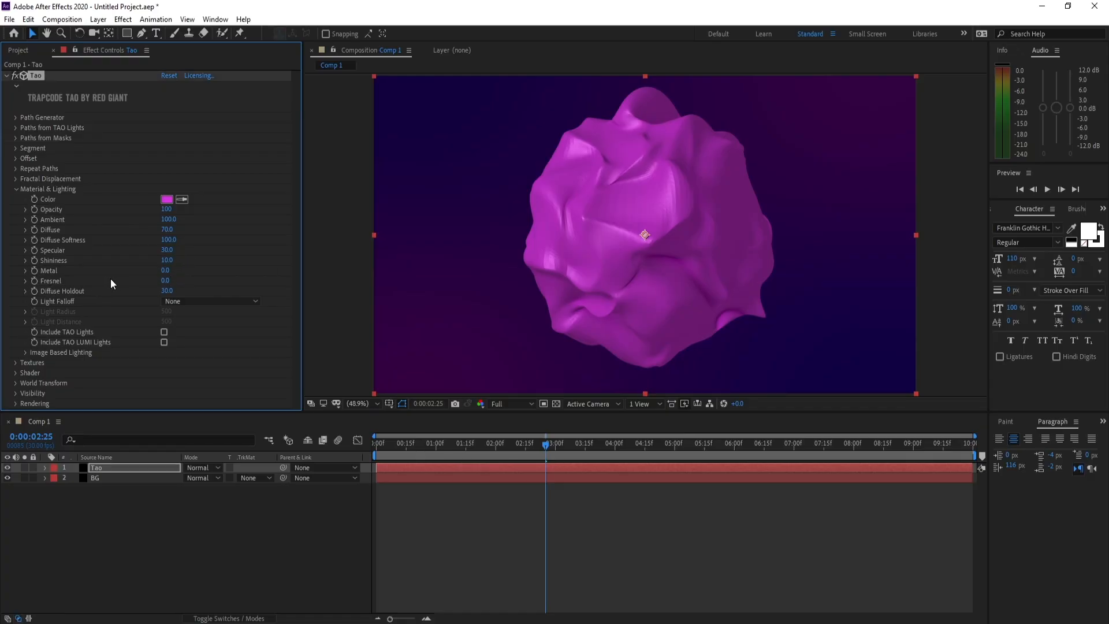
# - Set the Tao material's Fresnel to 80 and Diffuse Holdout to 50
pyautogui.click(165, 281)
pyautogui.write('80')
pyautogui.click(166, 291)
pyautogui.write('5')
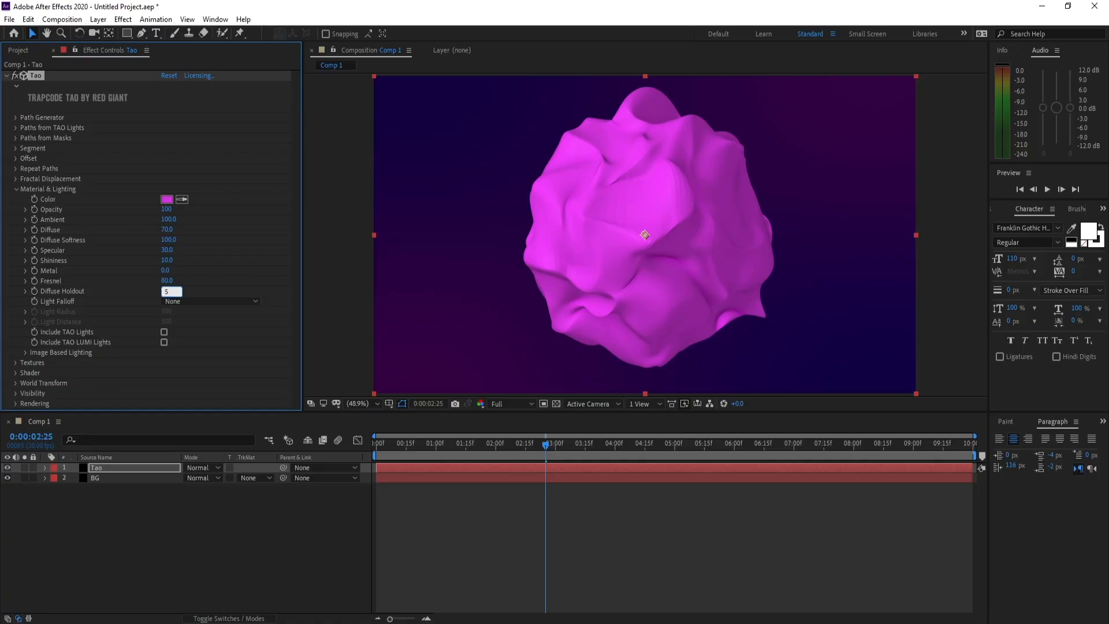
pyautogui.write('0')
pyautogui.press('Return')
# - In Tao's Image Based Lighting, set Reflection Strength to 200, turn off Reload Environment Every Frame, and change the Diffuse Strength
pyautogui.click(25, 352)
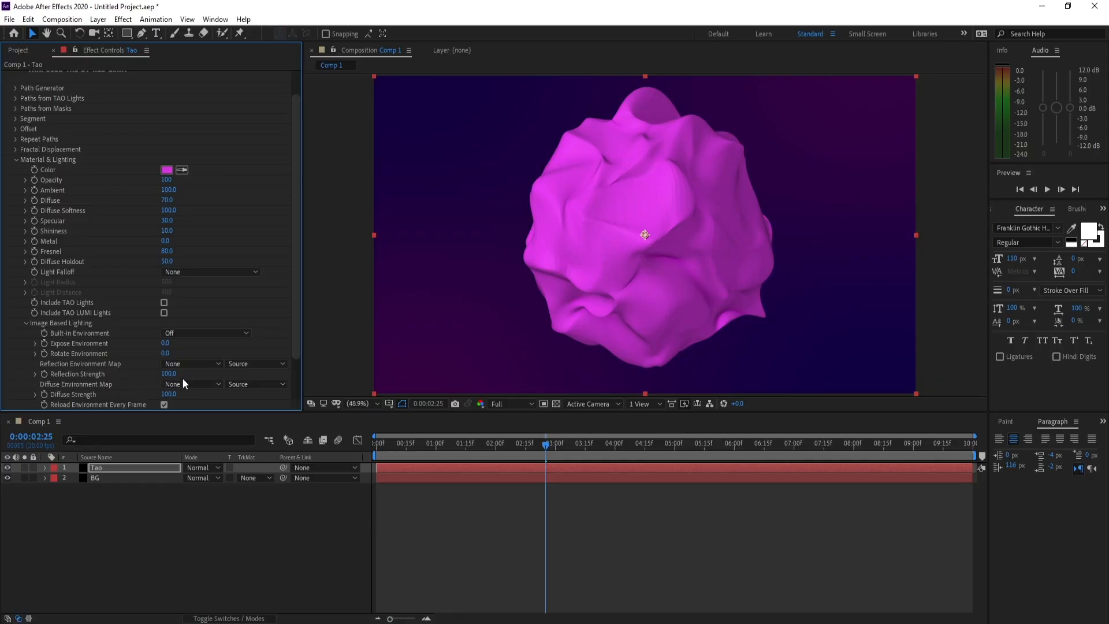
pyautogui.click(168, 372)
pyautogui.write('200')
pyautogui.click(164, 404)
pyautogui.click(169, 394)
pyautogui.write('2')
pyautogui.press('Return')
# - Preview the animation from the first frame and return the playhead to 0:00:00:10
pyautogui.click(16, 160)
pyautogui.moveTo(543, 447); pyautogui.dragTo(348, 456)
pyautogui.press('space')
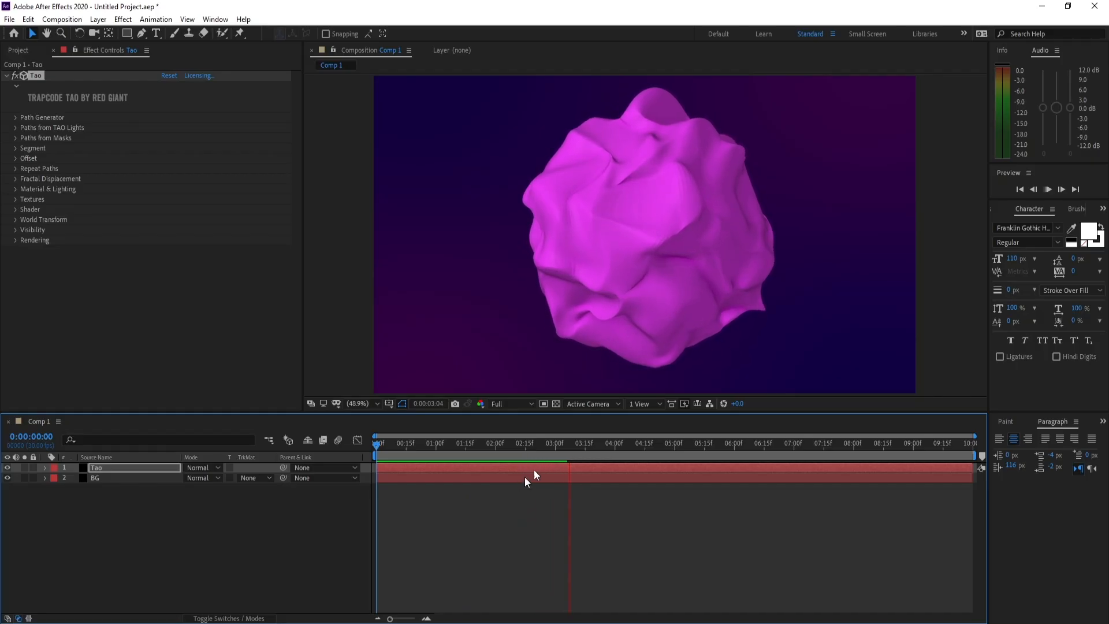
pyautogui.click(576, 443)
pyautogui.moveTo(575, 448); pyautogui.dragTo(395, 447)
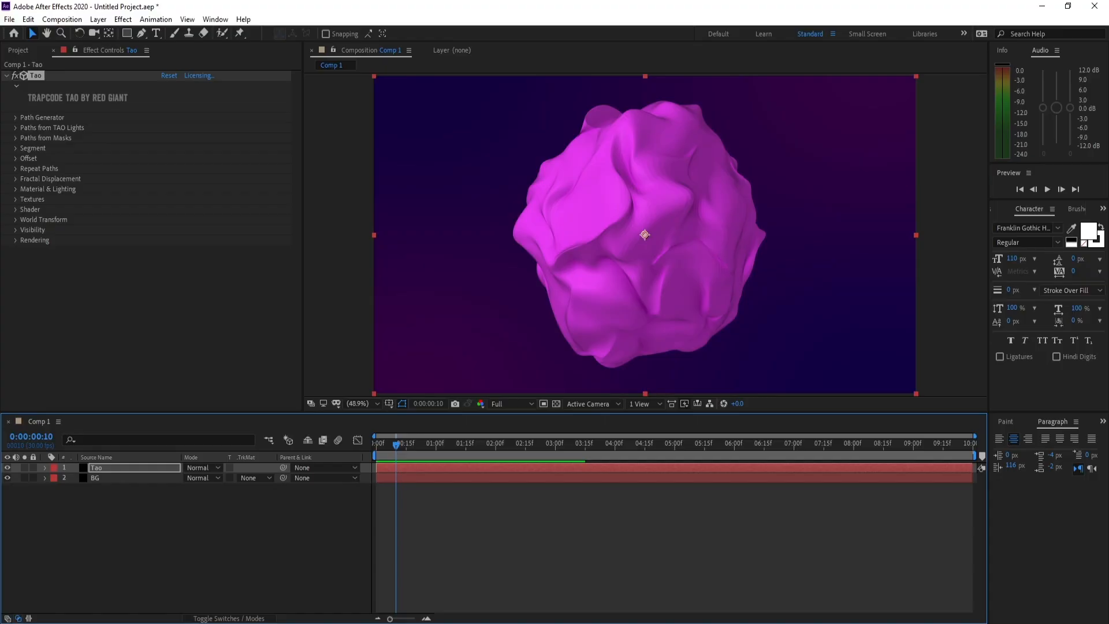
# - Import the Normal Map image and place it as a hidden layer beneath BG
pyautogui.click(15, 199)
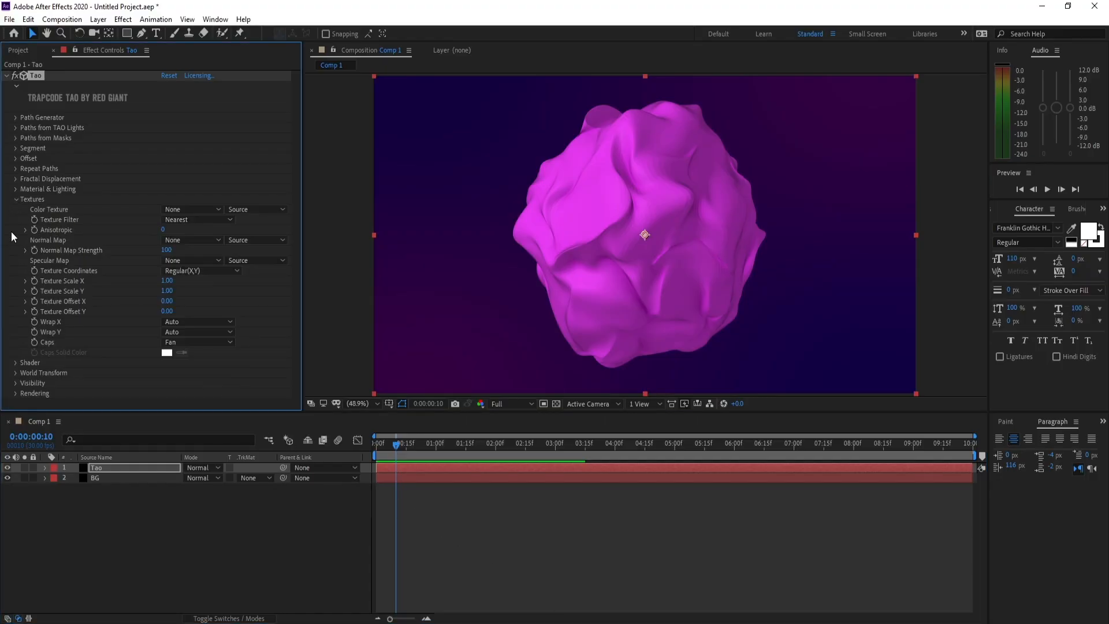
pyautogui.click(10, 19)
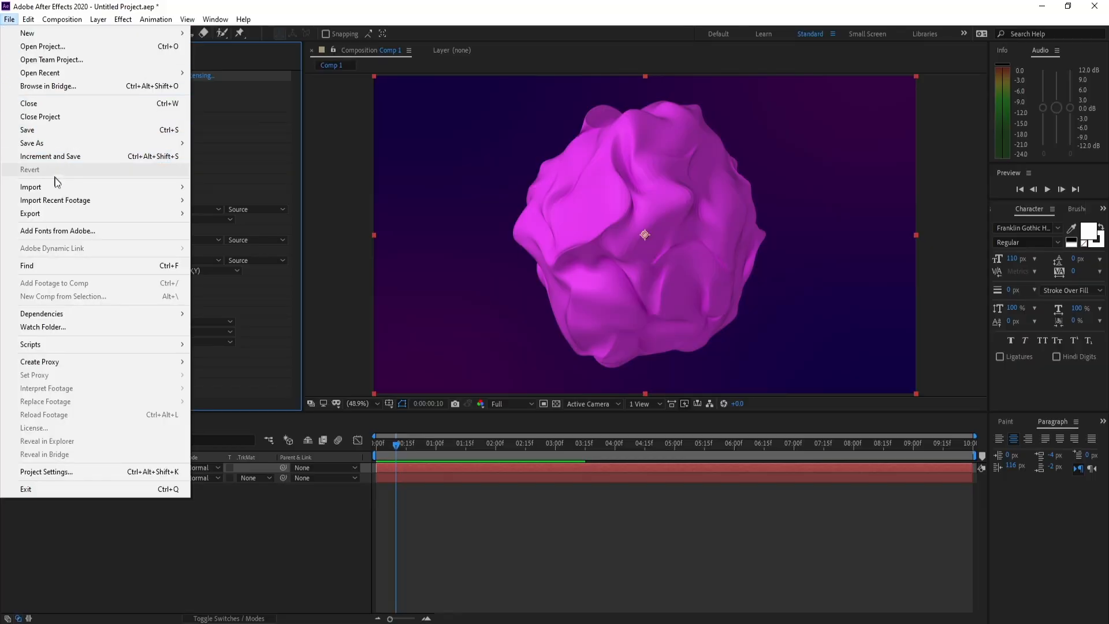
pyautogui.moveTo(58, 186)
pyautogui.click(213, 186)
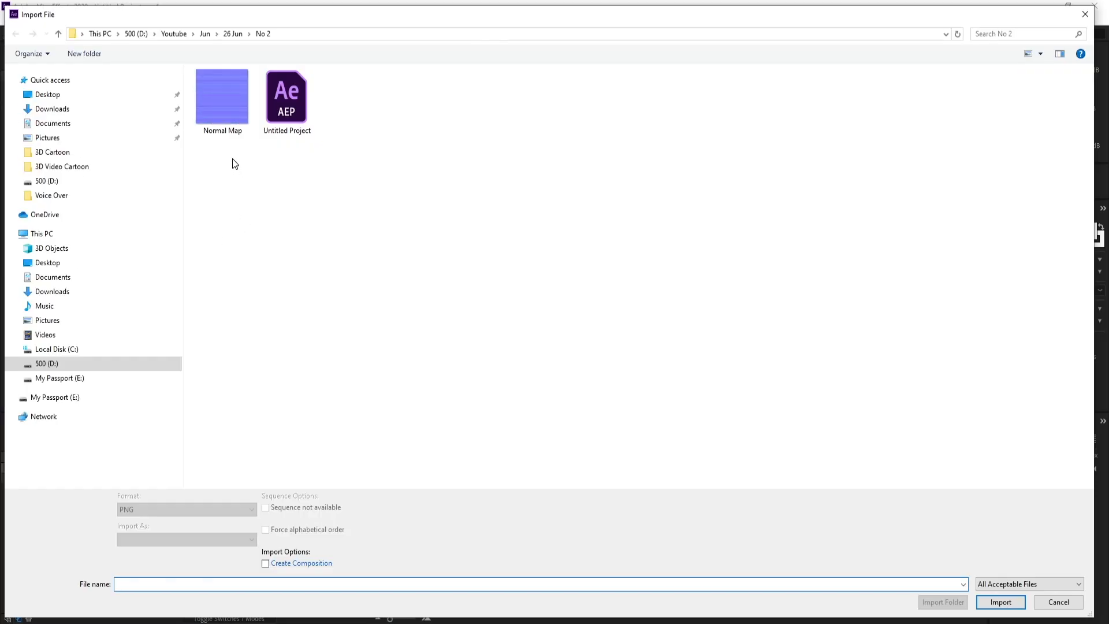
pyautogui.doubleClick(225, 102)
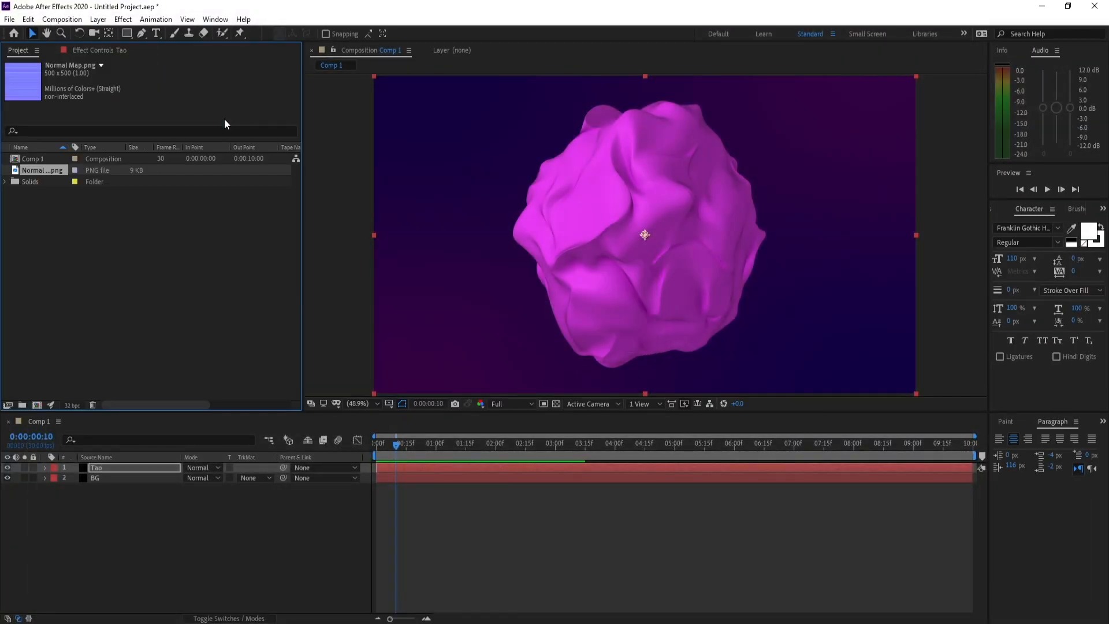
pyautogui.moveTo(74, 234); pyautogui.dragTo(57, 493)
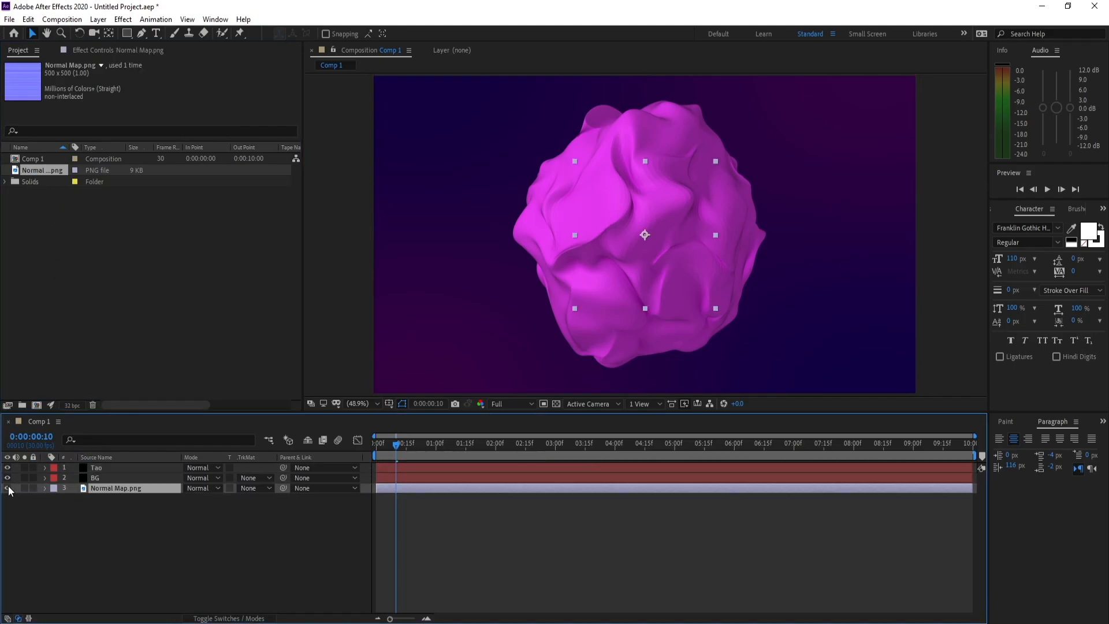
pyautogui.click(7, 488)
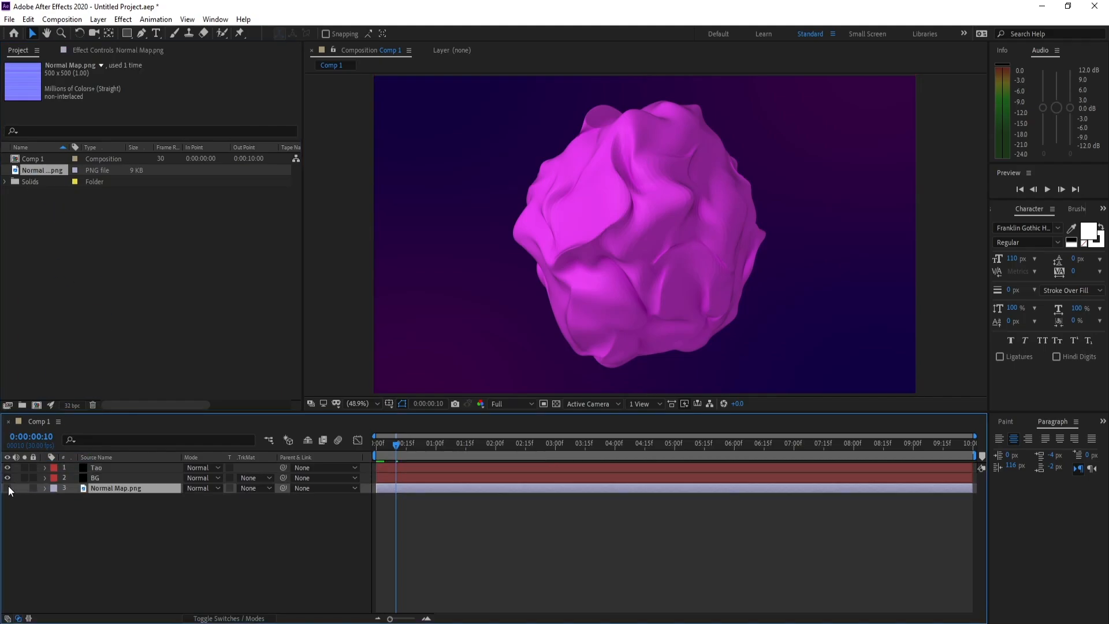
# - Assign the Normal Map.png layer as the Normal Map in the Tao layer's Textures settings
pyautogui.click(96, 470)
pyautogui.click(109, 52)
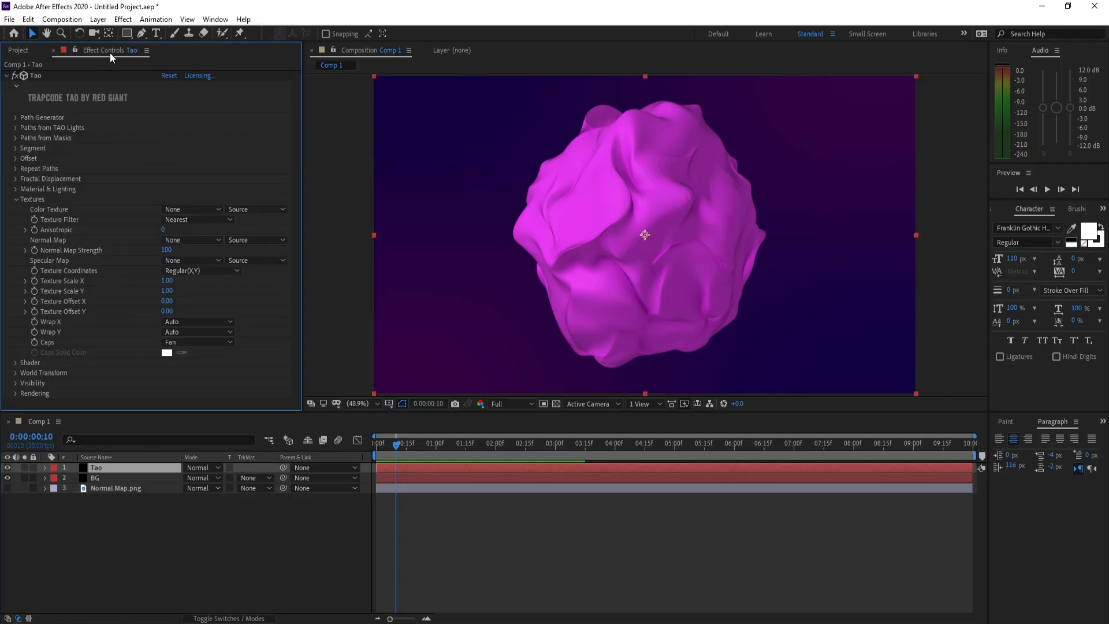
pyautogui.click(178, 241)
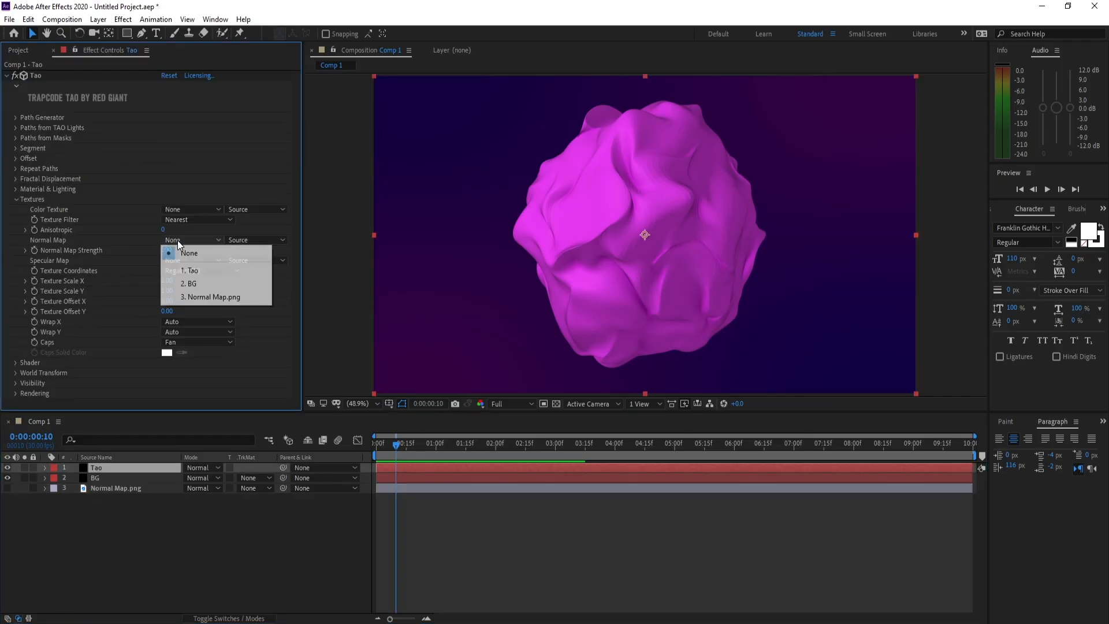
pyautogui.click(224, 298)
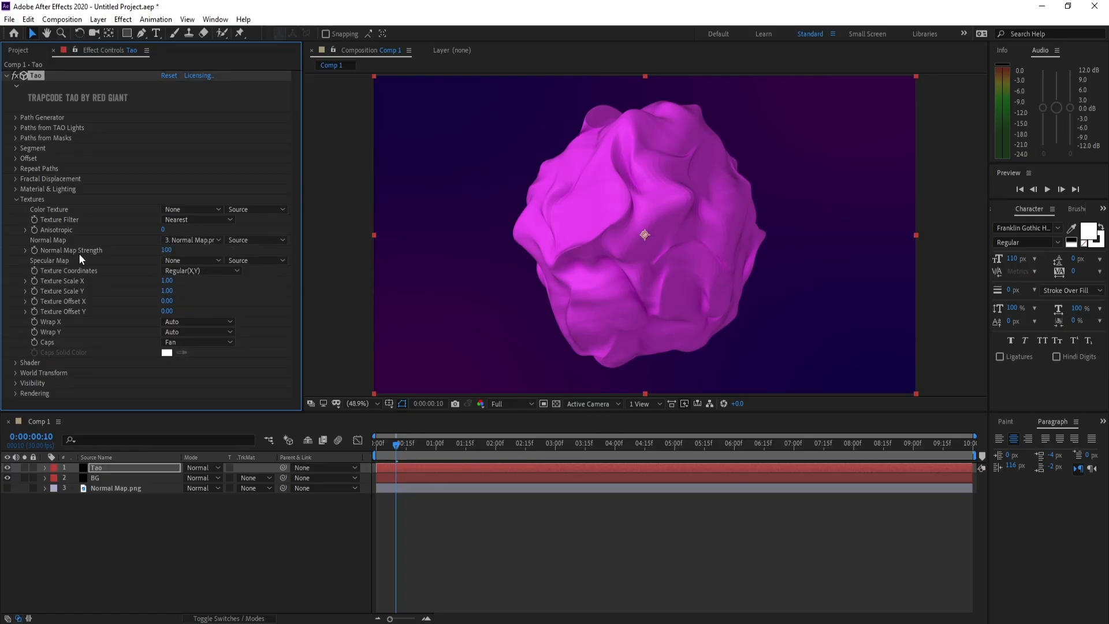
# - Change the Tao's Normal Map Strength and open Texture Scale Y for editing
pyautogui.click(167, 250)
pyautogui.write('2')
pyautogui.press('Return')
pyautogui.click(166, 291)
pyautogui.click(15, 199)
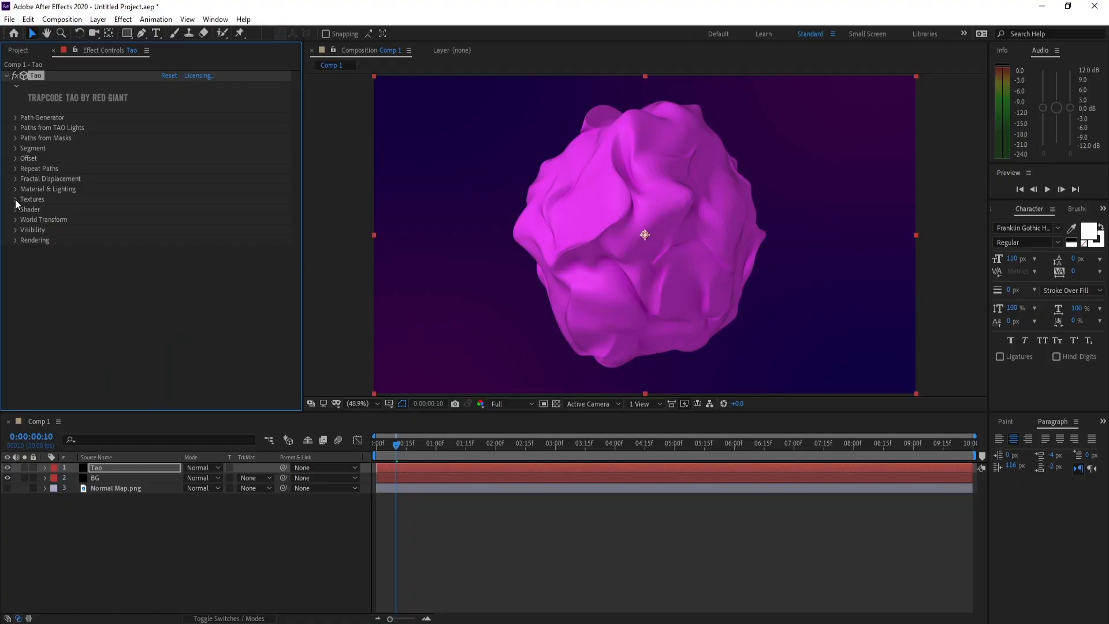
# - Choose a different shader type in the Tao effect's Shader settings
pyautogui.click(15, 209)
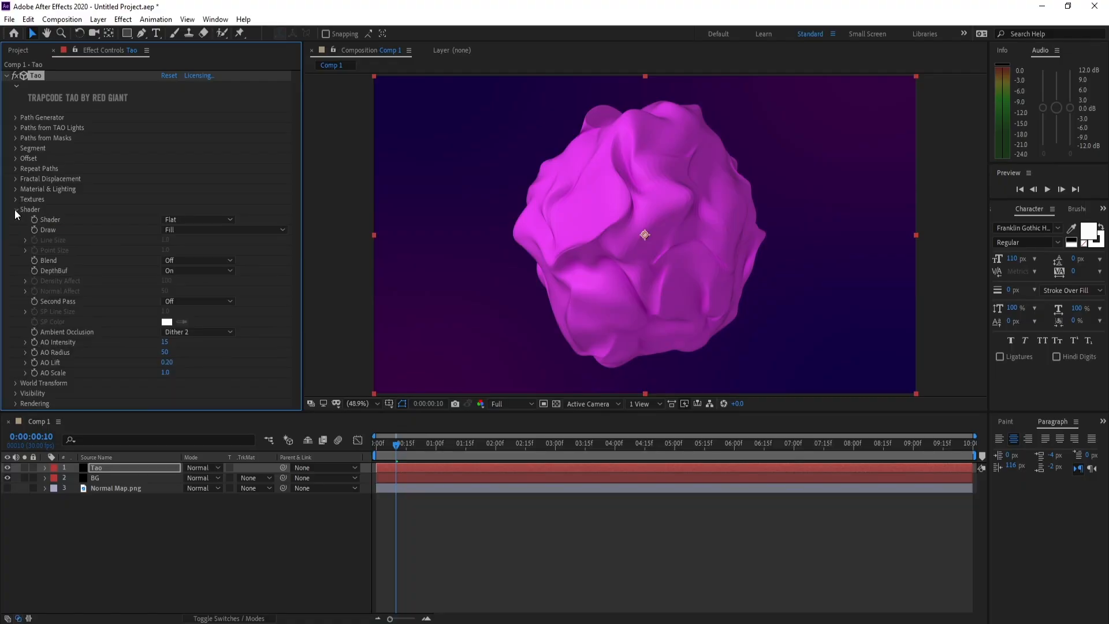
pyautogui.click(203, 220)
pyautogui.click(197, 247)
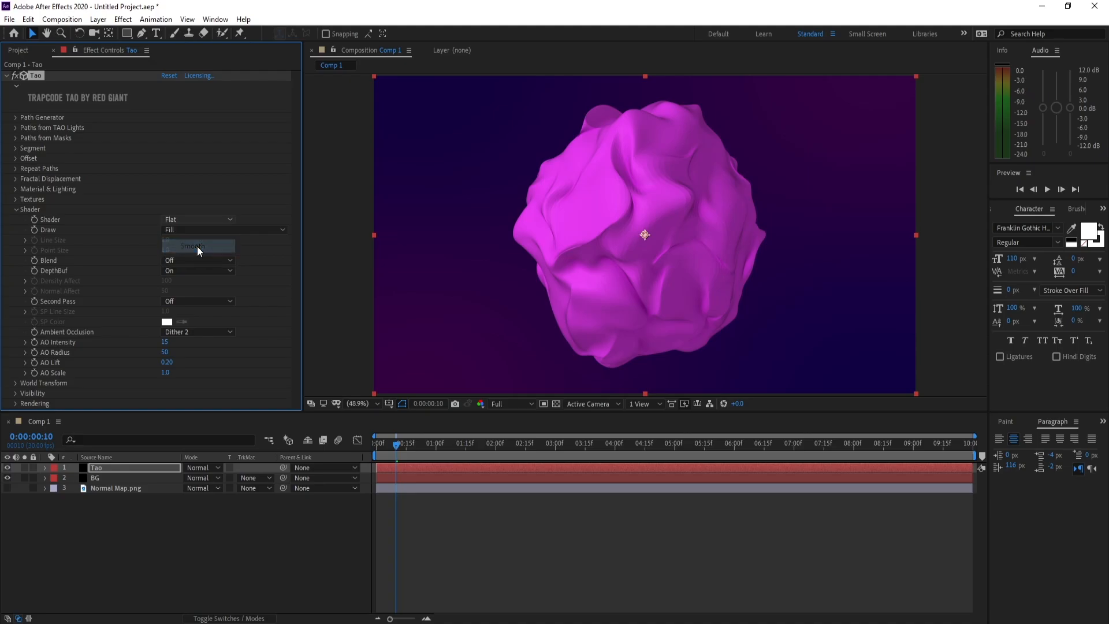
pyautogui.click(16, 210)
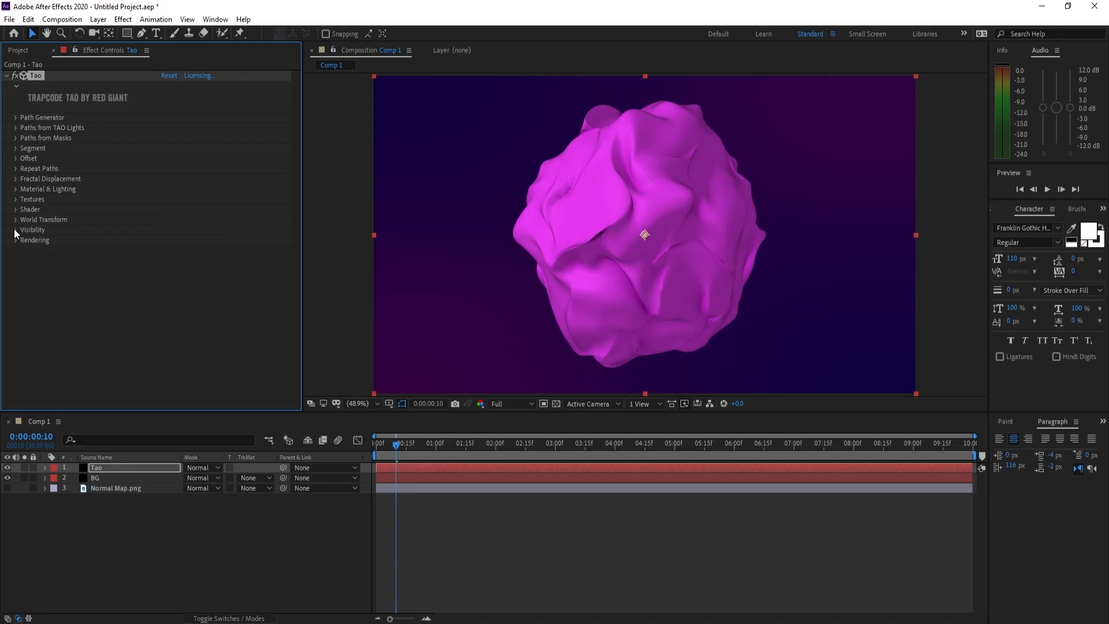
# - In the Tao effect's Visibility settings, set Far to 5000, Fog Start to 4000 and Fog End to 5000
pyautogui.click(14, 230)
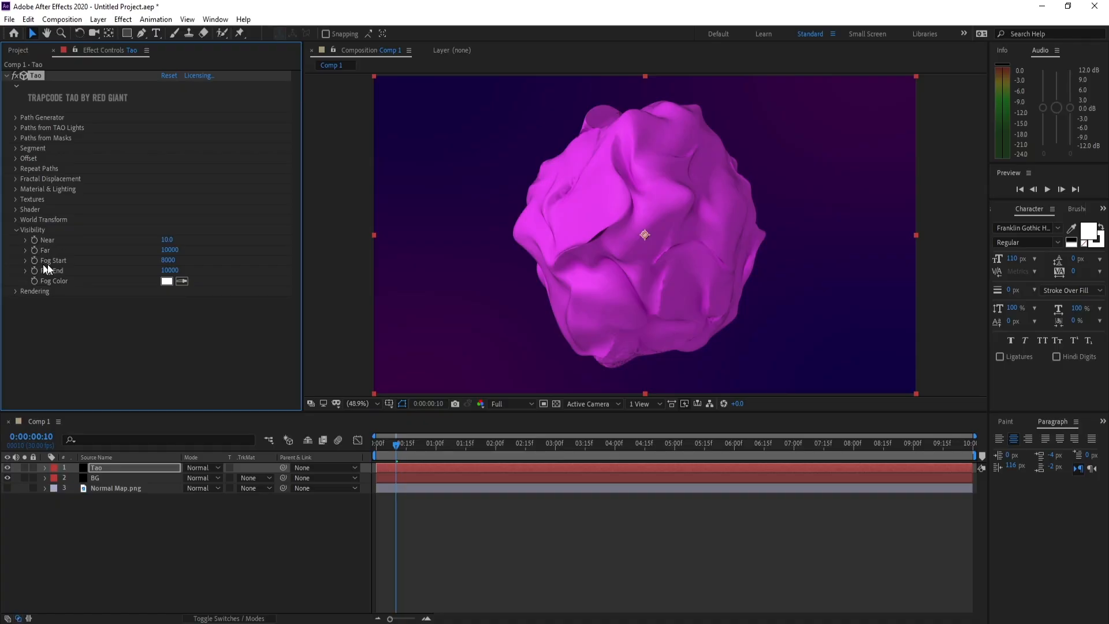
pyautogui.click(171, 251)
pyautogui.write('5000')
pyautogui.click(166, 261)
pyautogui.write('4000')
pyautogui.click(172, 270)
pyautogui.write('5000')
pyautogui.click(17, 230)
# - Preview the sphere animation briefly and return the playhead to the first frame
pyautogui.press('space')
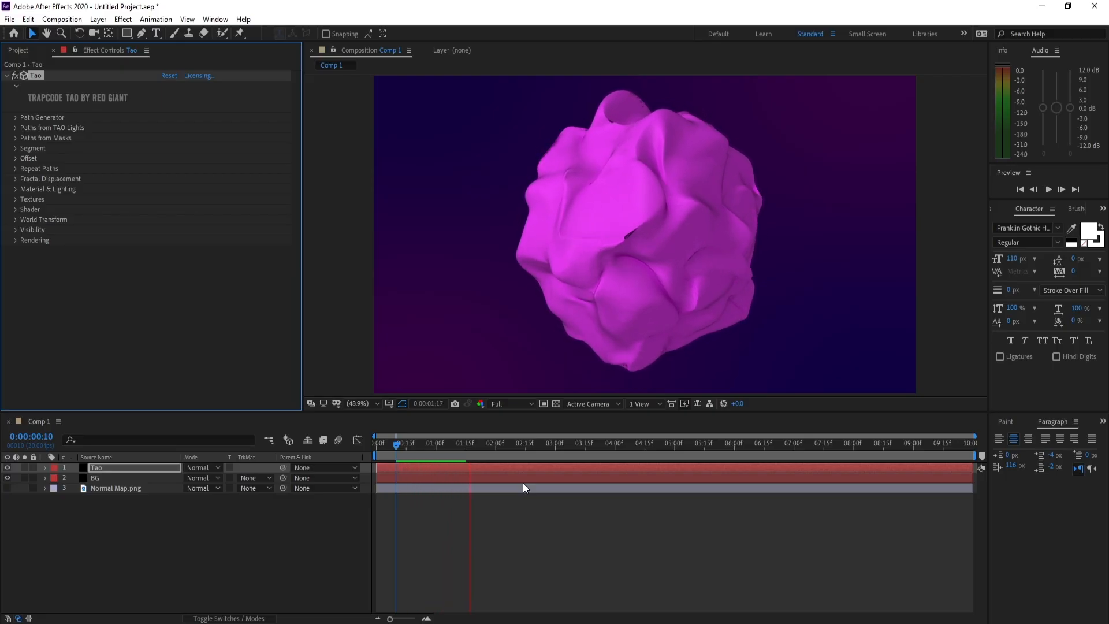
pyautogui.press('space')
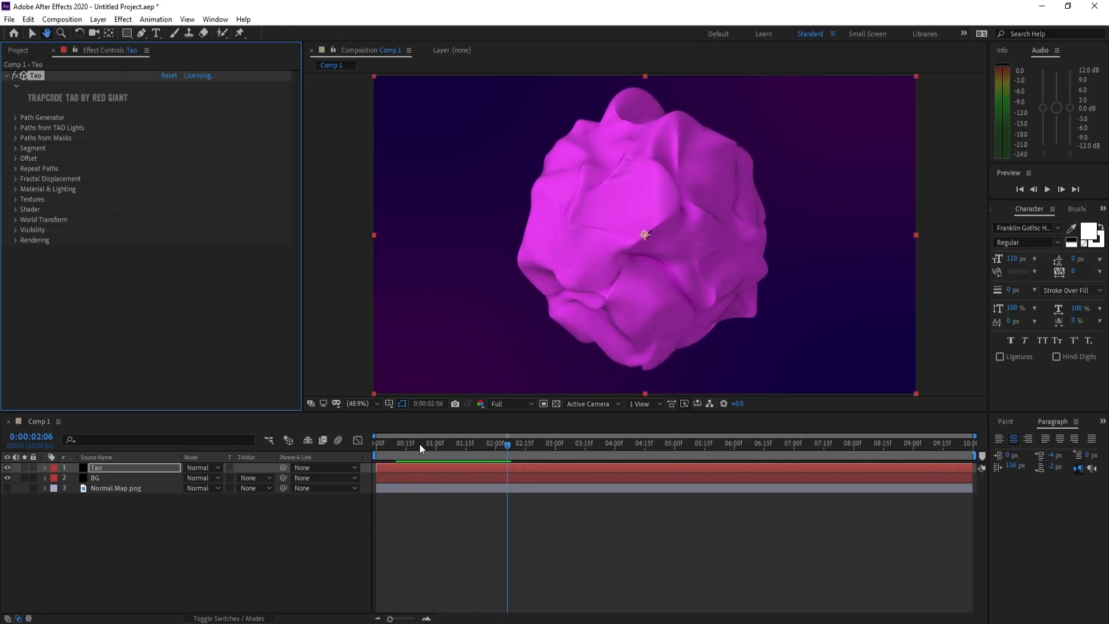
pyautogui.click(400, 449)
pyautogui.moveTo(400, 449); pyautogui.dragTo(374, 449)
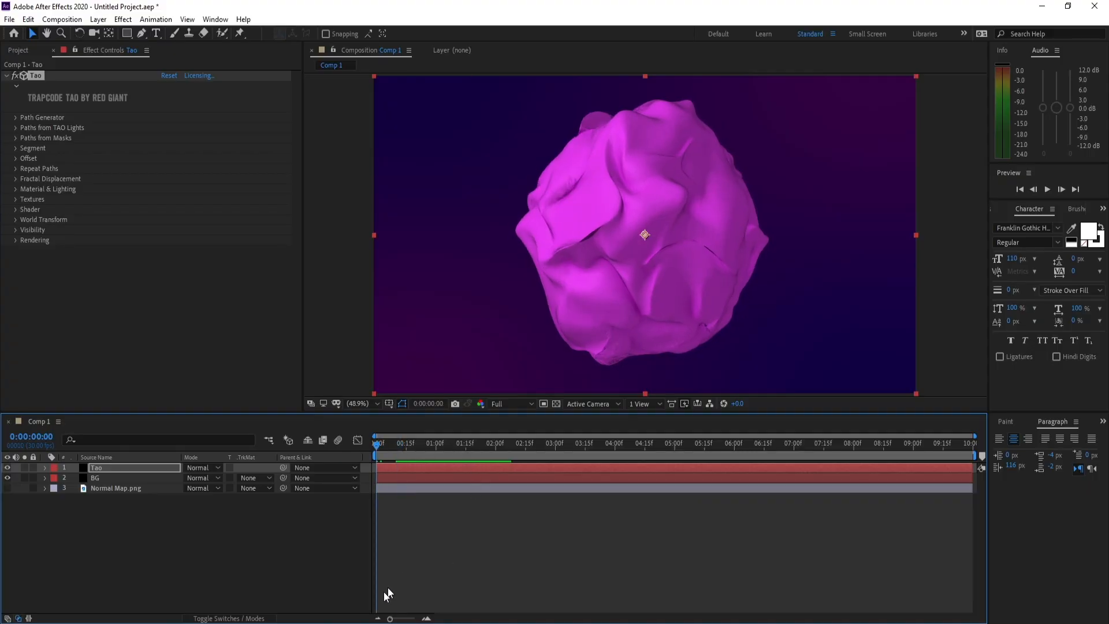
# - In the Tao layer's Rendering settings, turn Depth of Field off and set Supersample to 9x, then preview briefly
pyautogui.click(108, 469)
pyautogui.click(15, 240)
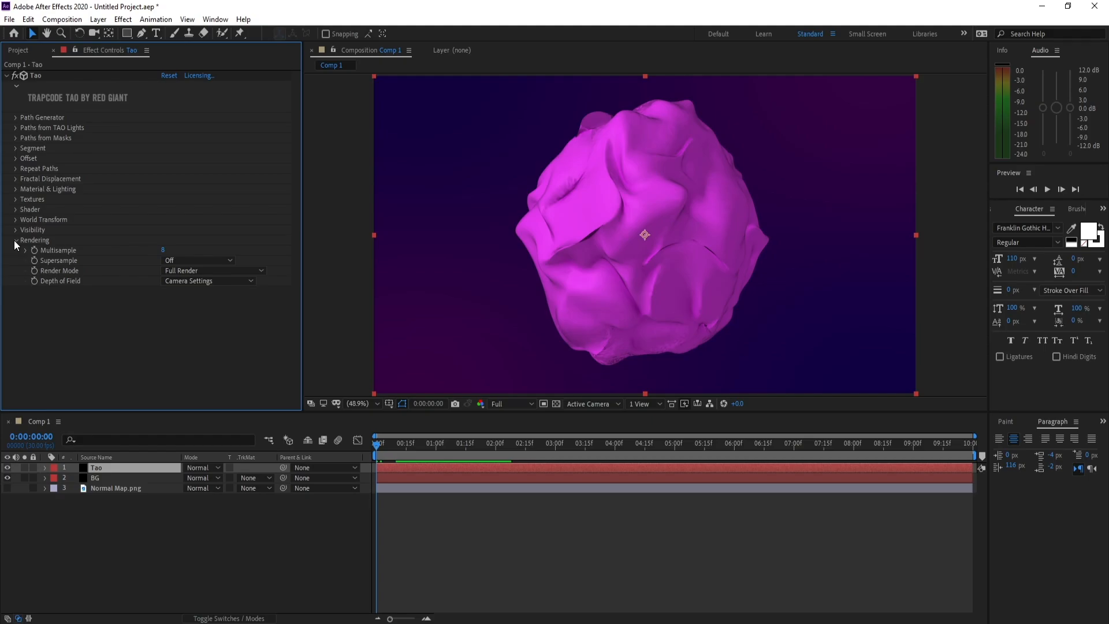
pyautogui.click(191, 281)
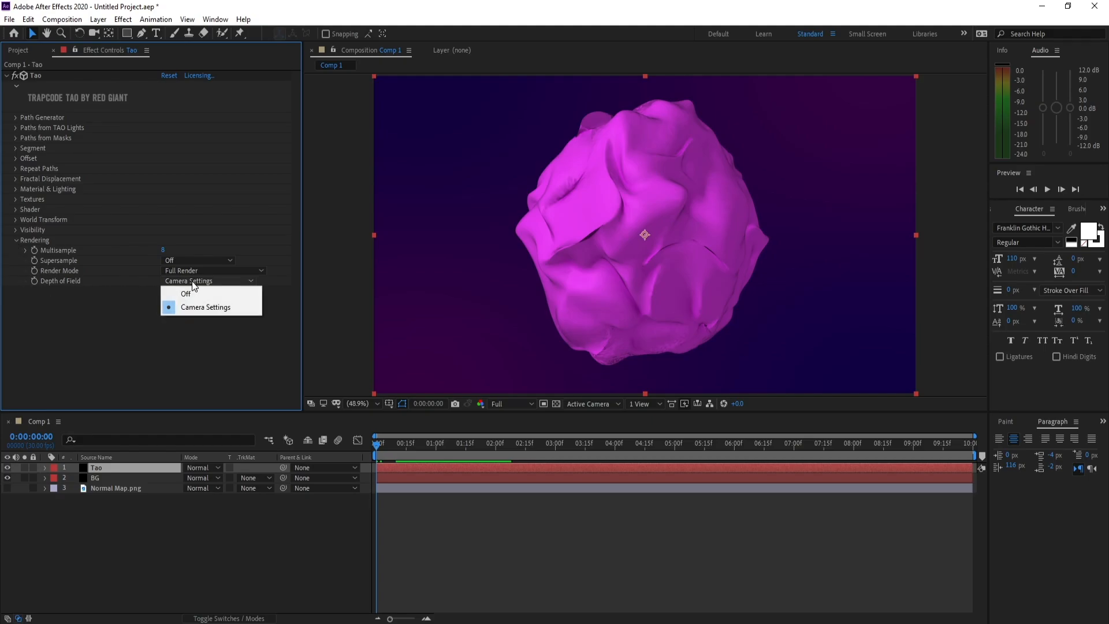
pyautogui.click(197, 296)
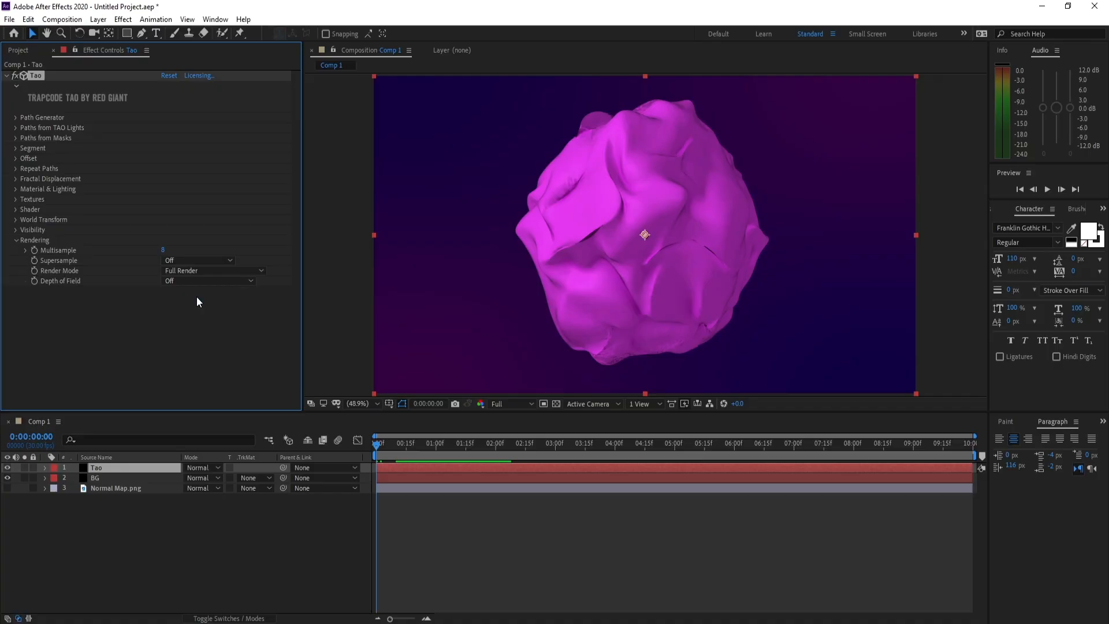
pyautogui.click(183, 261)
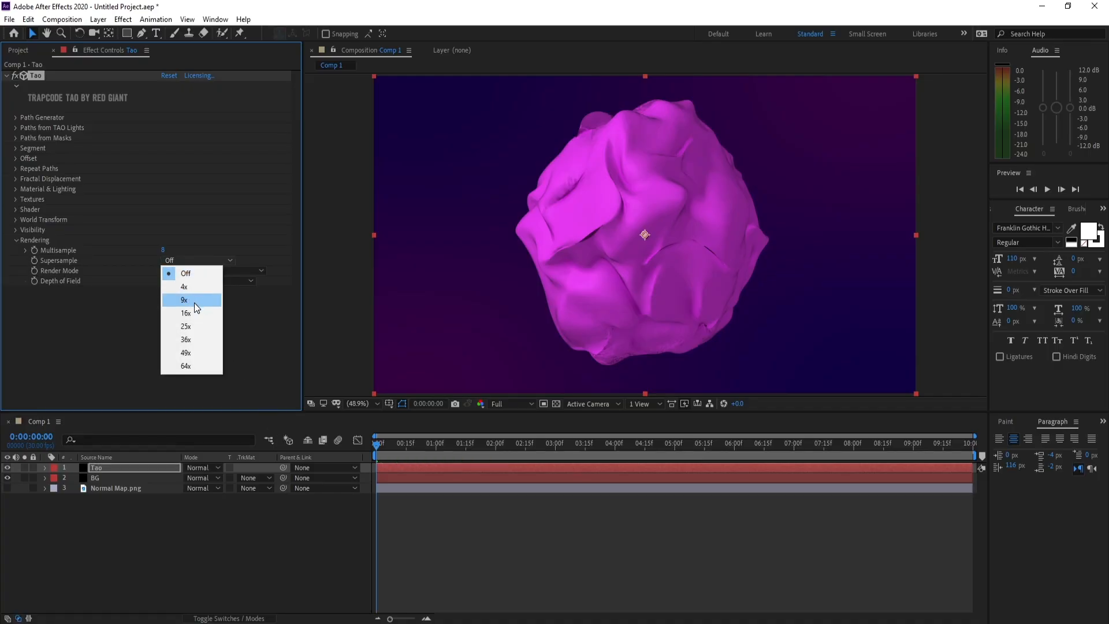
pyautogui.click(194, 300)
pyautogui.press('space')
pyautogui.press('space')
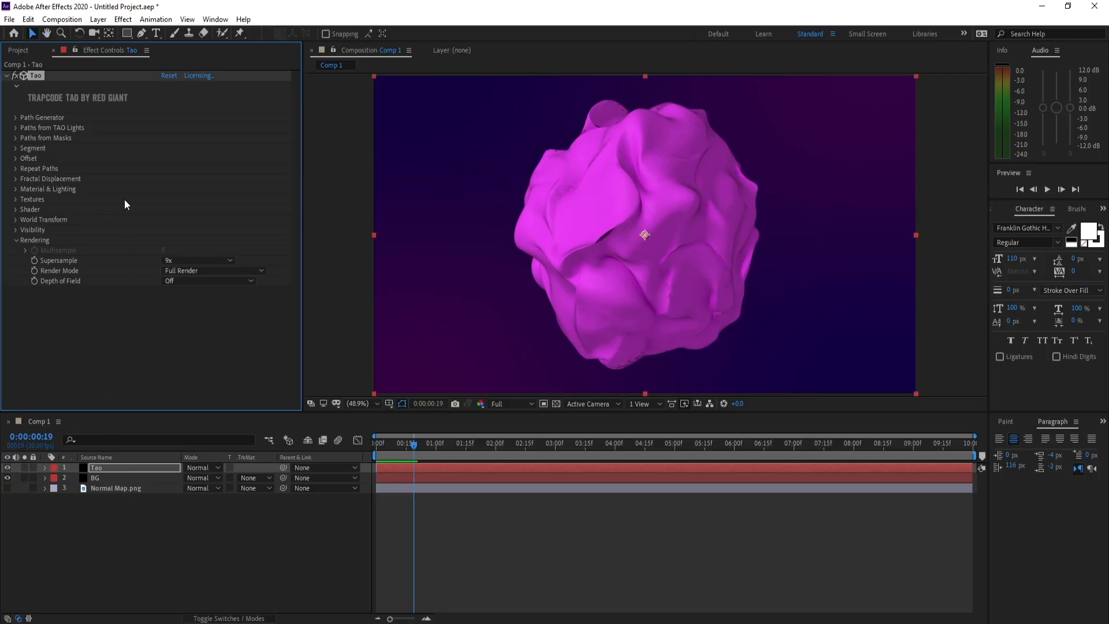
# - Add an adjustment layer above the Tao layer and apply the Stylize Glow effect to it
pyautogui.click(98, 19)
pyautogui.moveTo(110, 33)
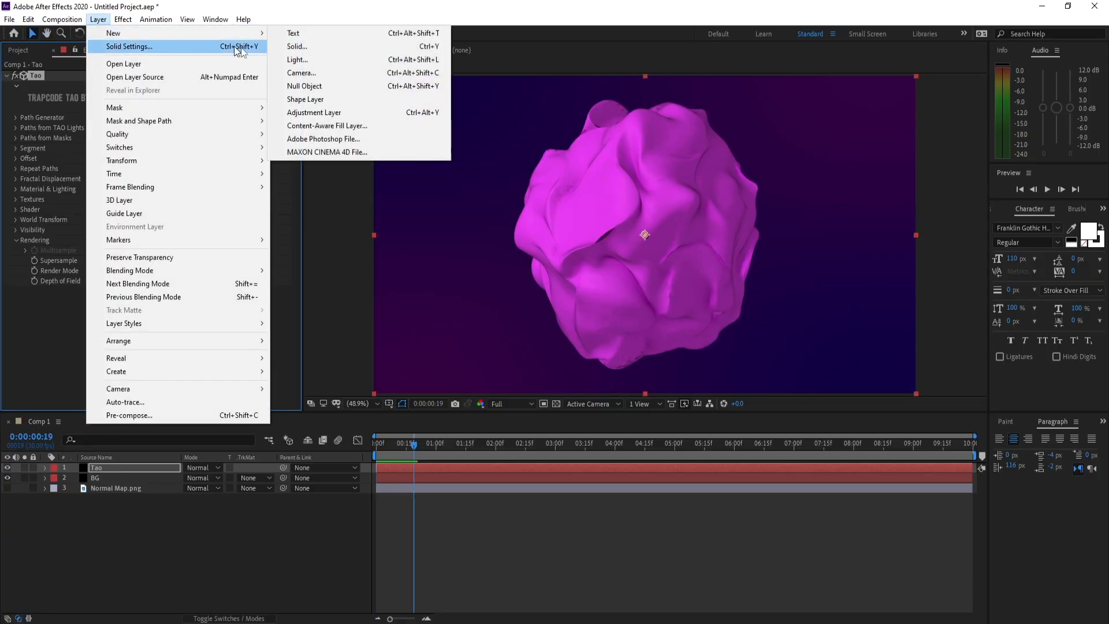
pyautogui.click(314, 113)
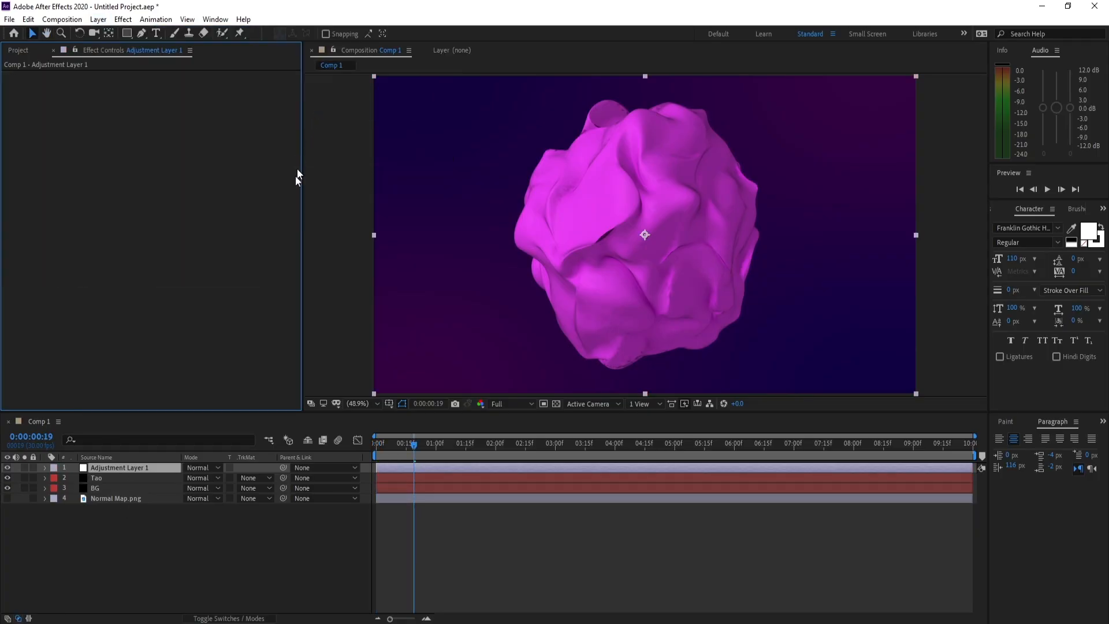
pyautogui.click(123, 19)
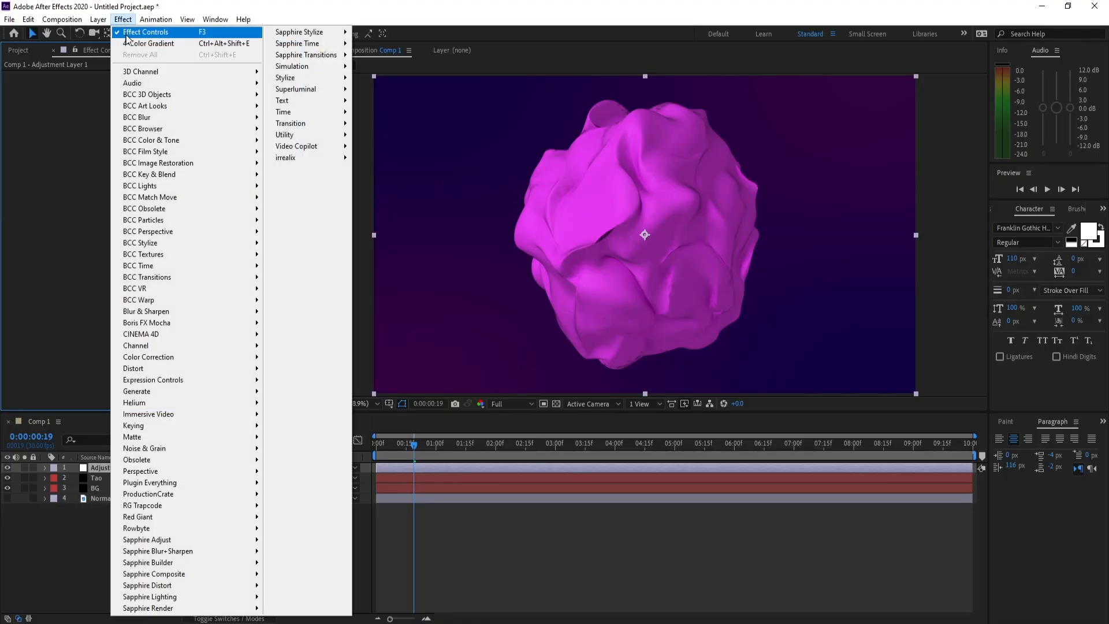
pyautogui.moveTo(311, 80)
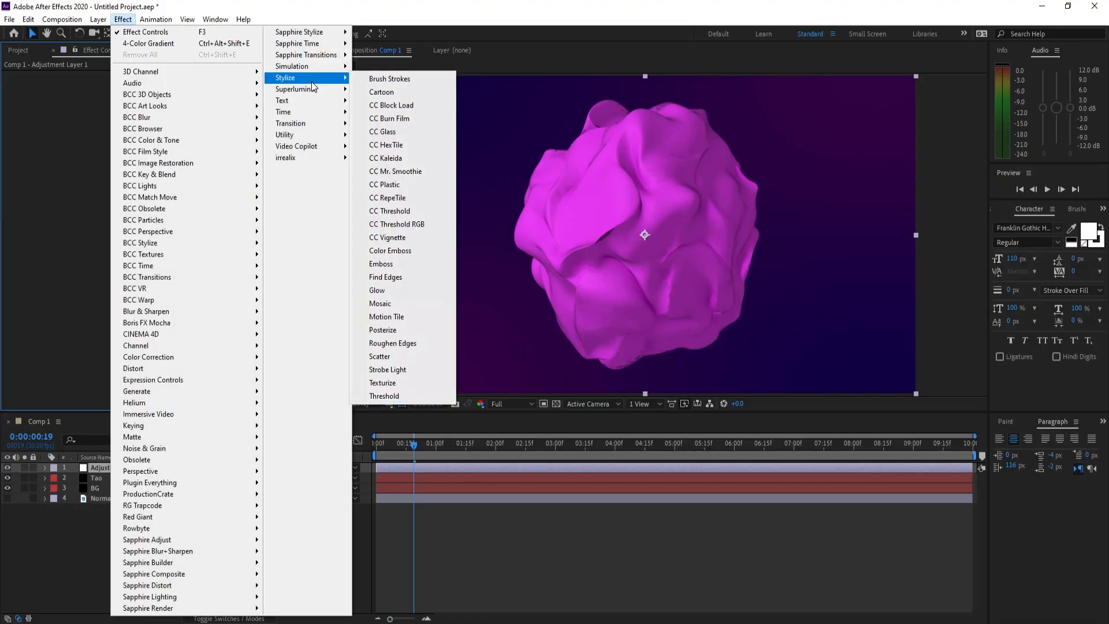
pyautogui.click(387, 290)
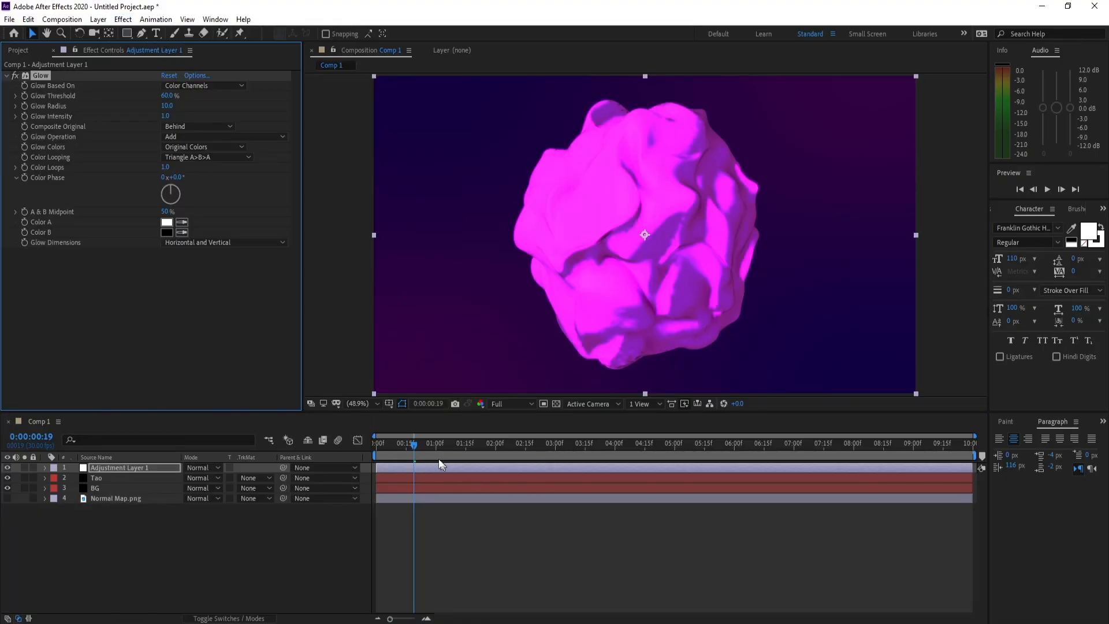
# - Set the Glow Threshold to 72.5%, Glow Radius to 244 and Glow Intensity to 2, checking the glow at other frames
pyautogui.moveTo(462, 445); pyautogui.dragTo(593, 451)
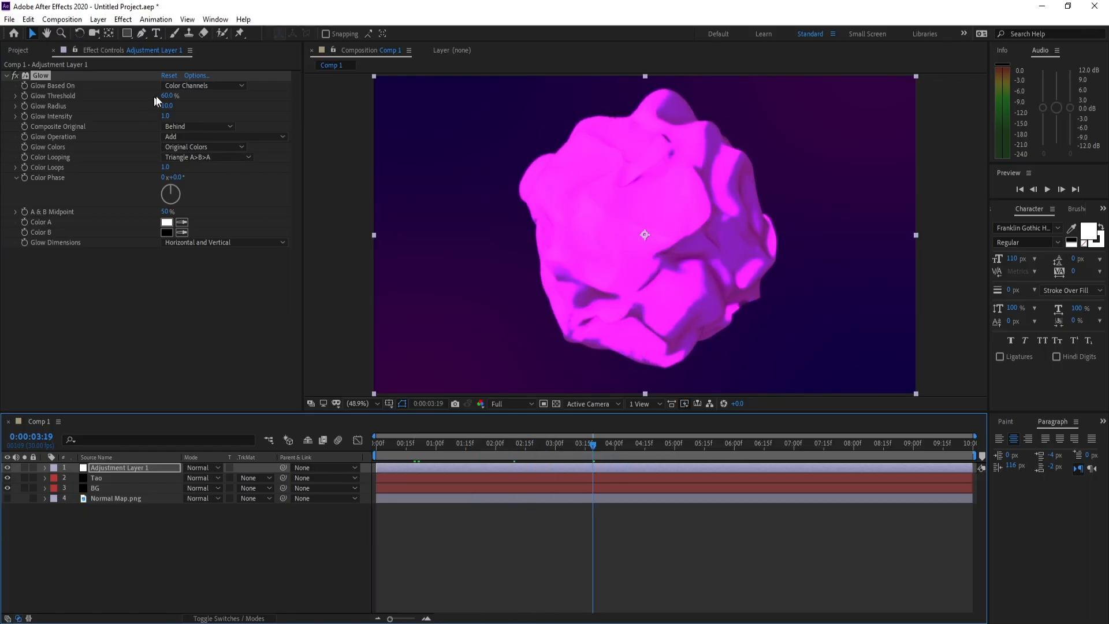
pyautogui.moveTo(167, 95); pyautogui.dragTo(316, 120)
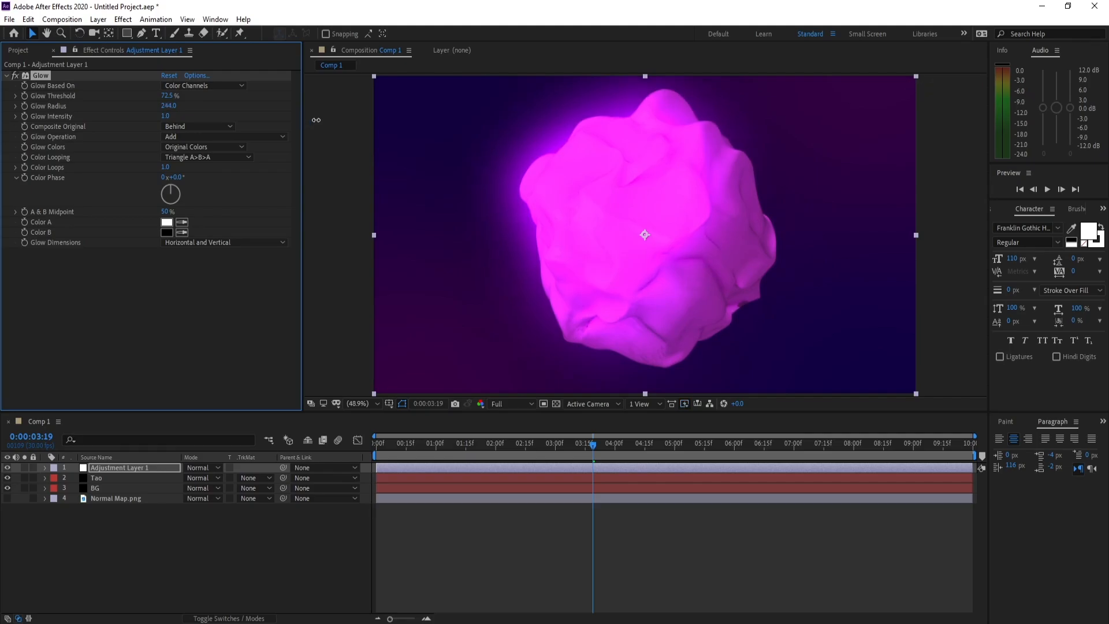
pyautogui.click(168, 115)
pyautogui.write('2')
pyautogui.press('Return')
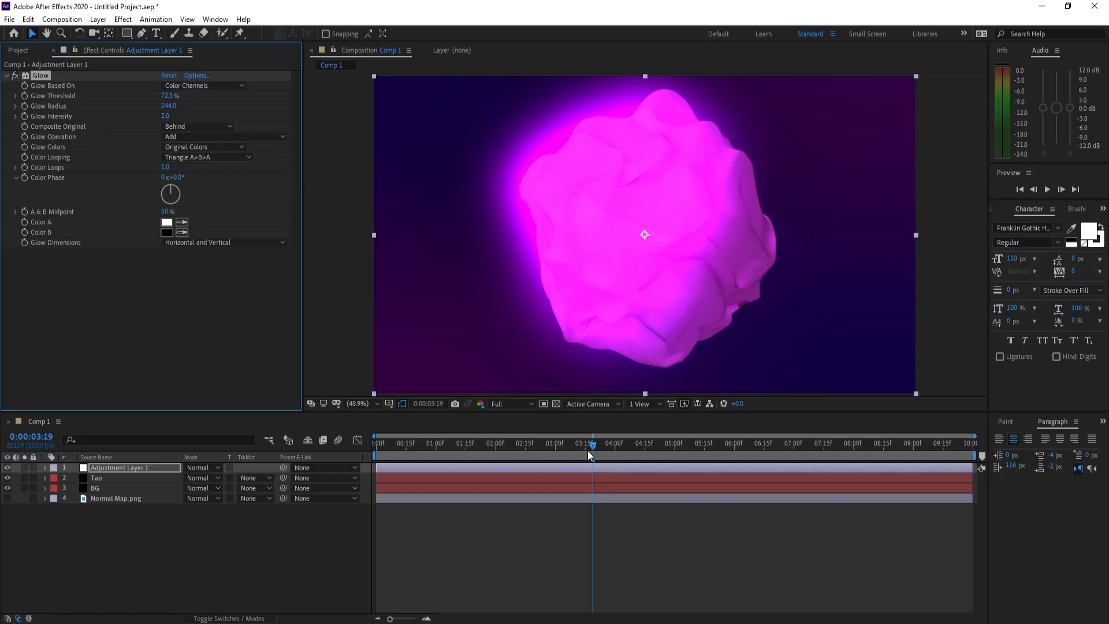
pyautogui.moveTo(592, 452); pyautogui.dragTo(465, 456)
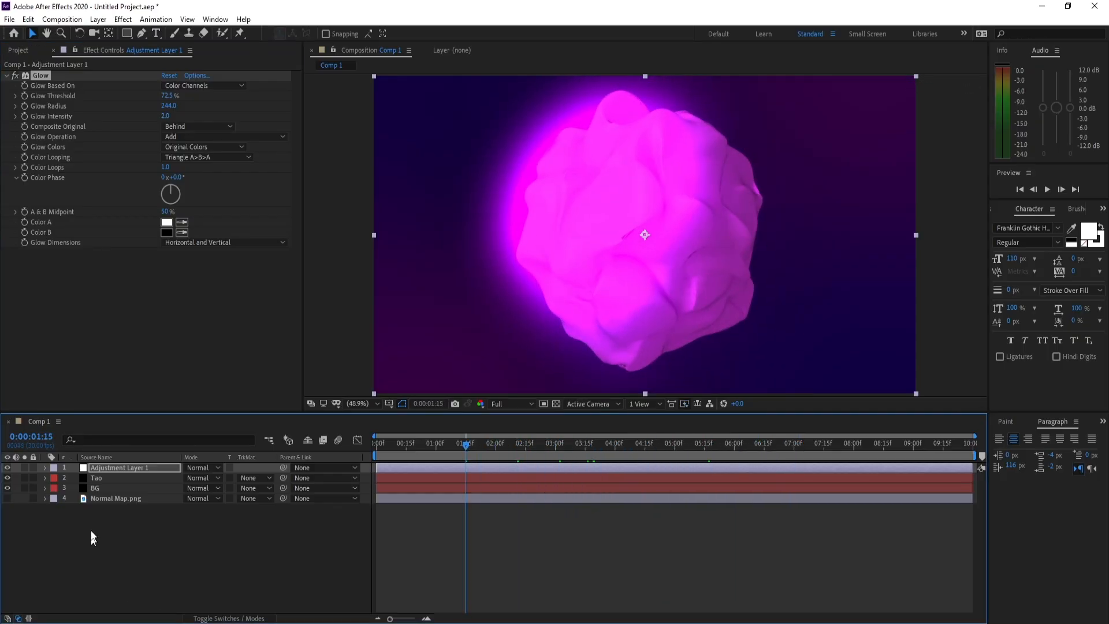
# - Set Smoothen Normals to 10 in the Tao layer's Fractal Displacement settings
pyautogui.click(95, 477)
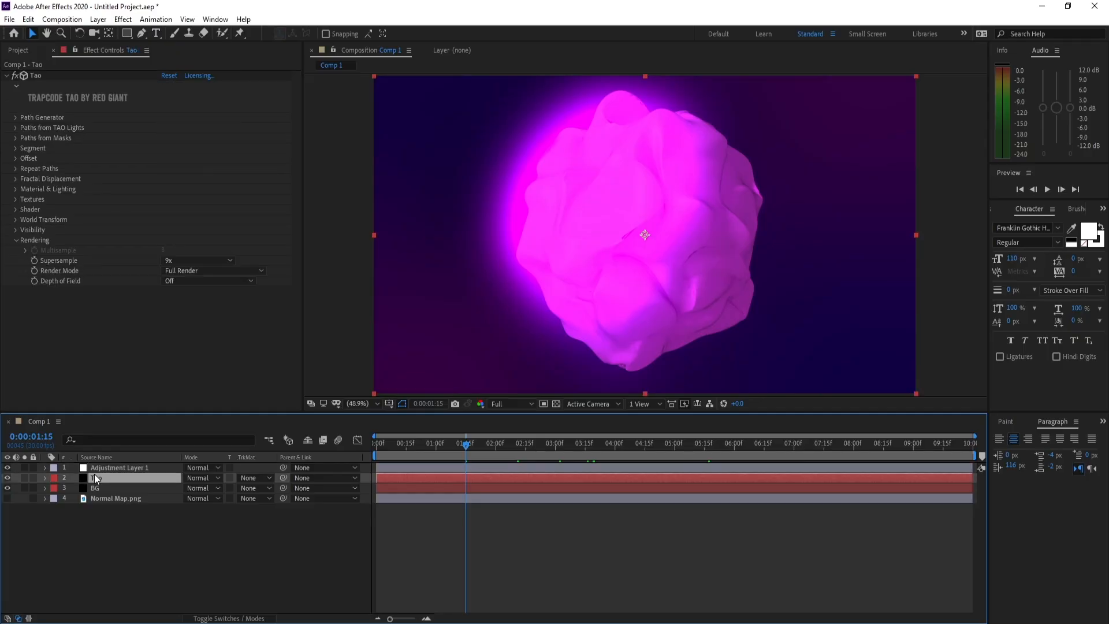
pyautogui.click(16, 240)
pyautogui.click(15, 179)
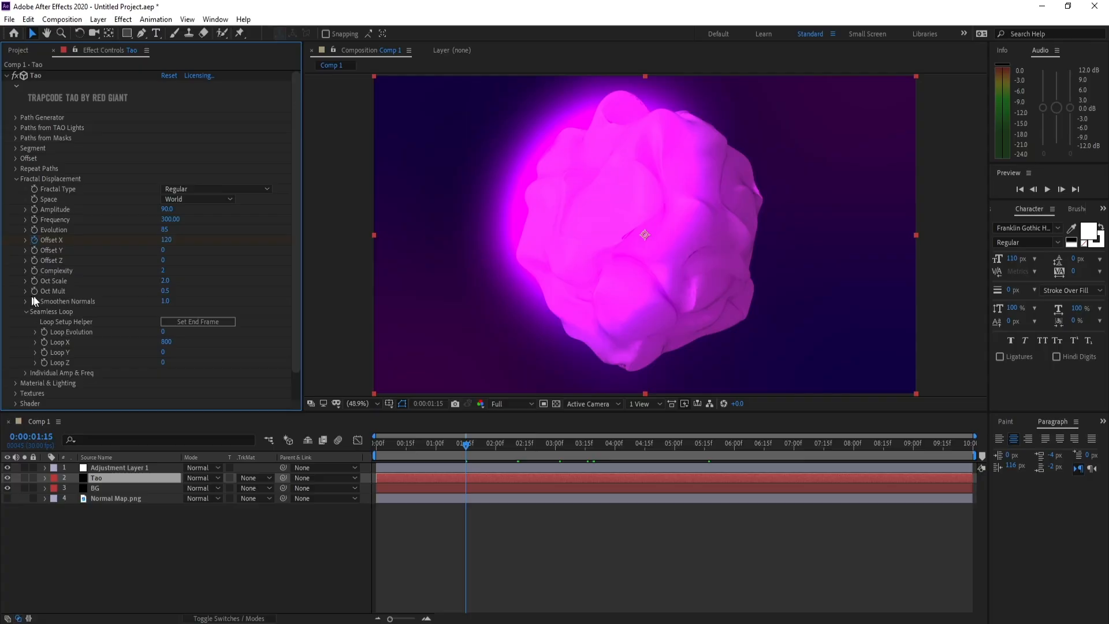
pyautogui.click(166, 301)
pyautogui.write('12')
pyautogui.write('0')
pyautogui.press('Return')
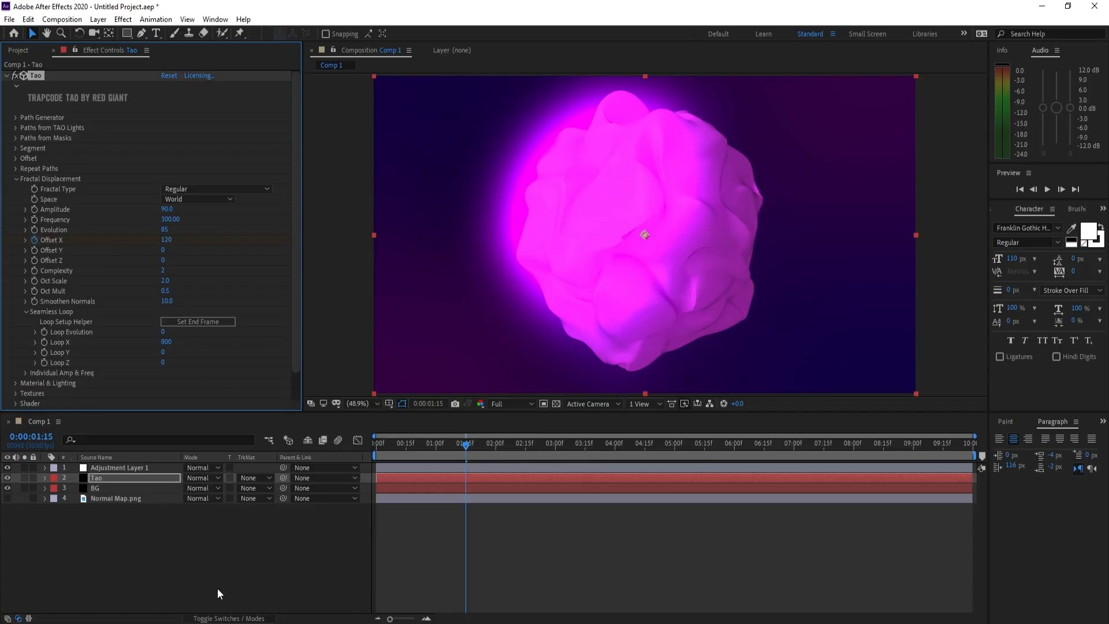
# - Set the Tao material's image-based lighting Built-In Environment to Sunset Field and preview the animation
pyautogui.click(15, 178)
pyautogui.click(16, 189)
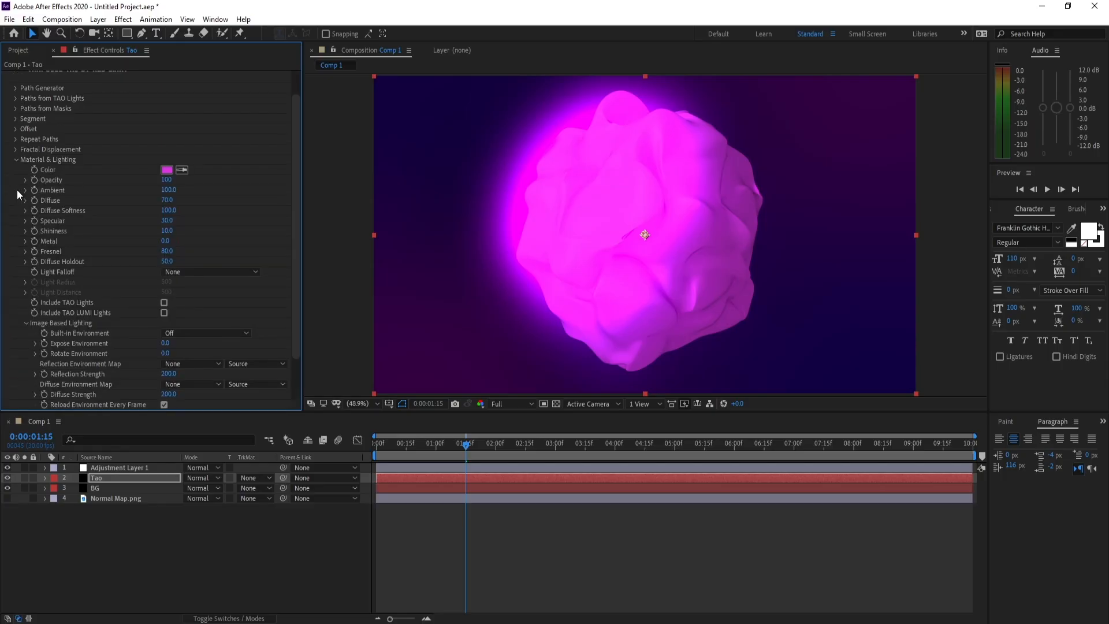
pyautogui.moveTo(294, 283); pyautogui.dragTo(290, 340)
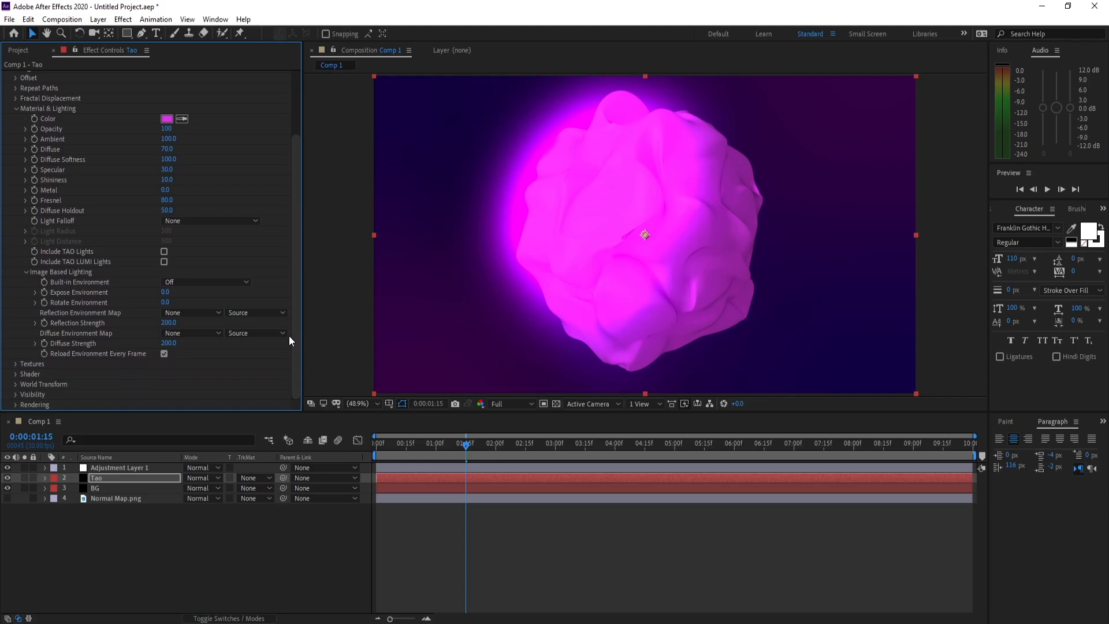
pyautogui.click(205, 283)
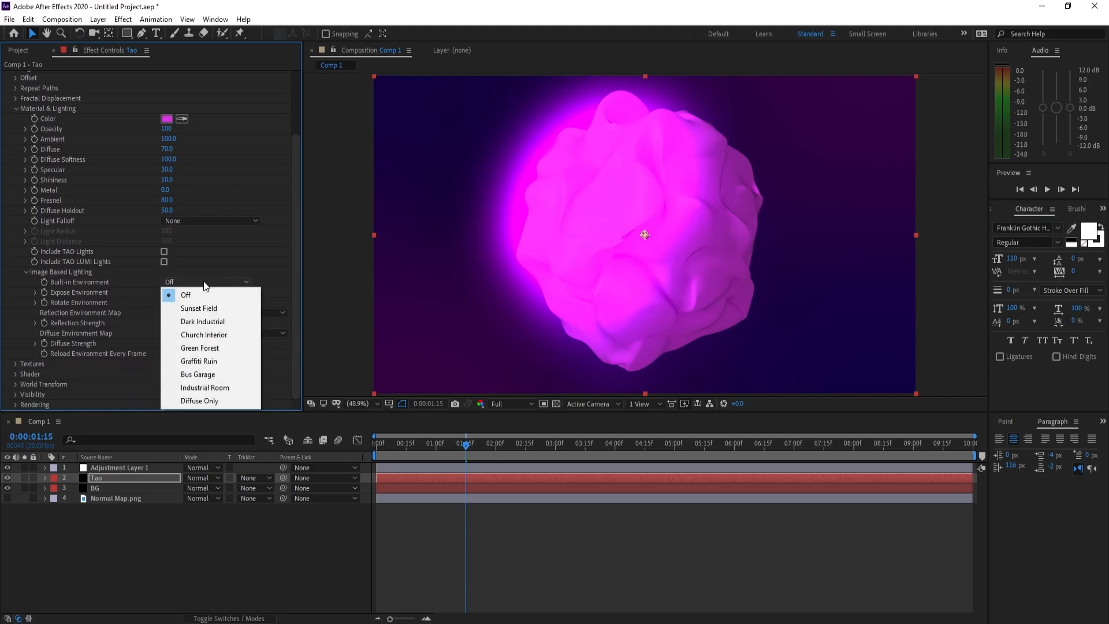
pyautogui.click(223, 307)
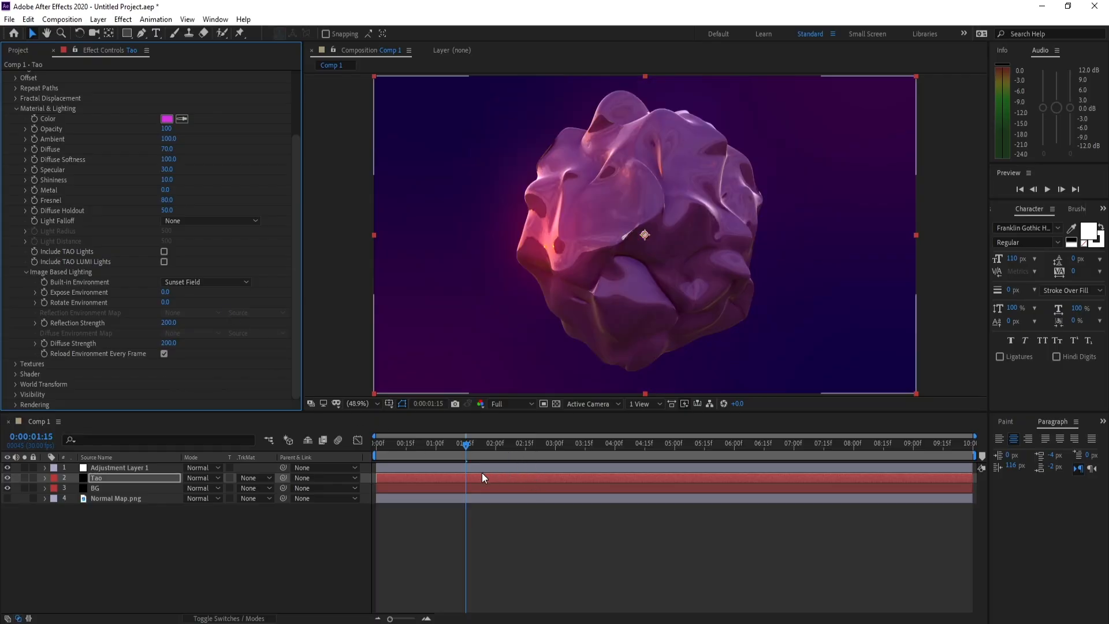
pyautogui.press('space')
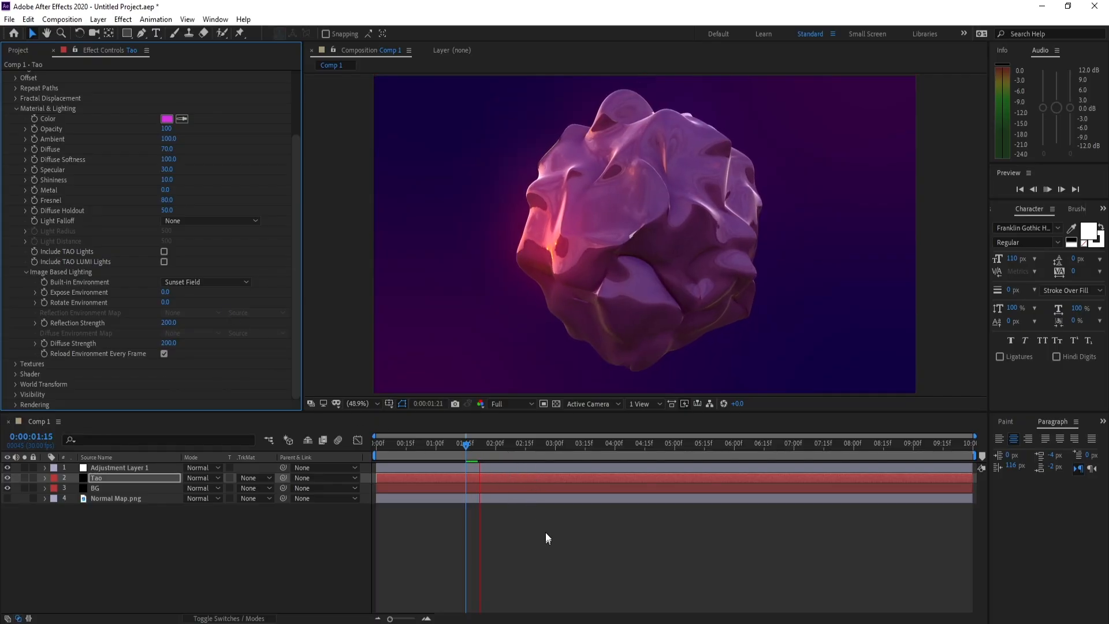